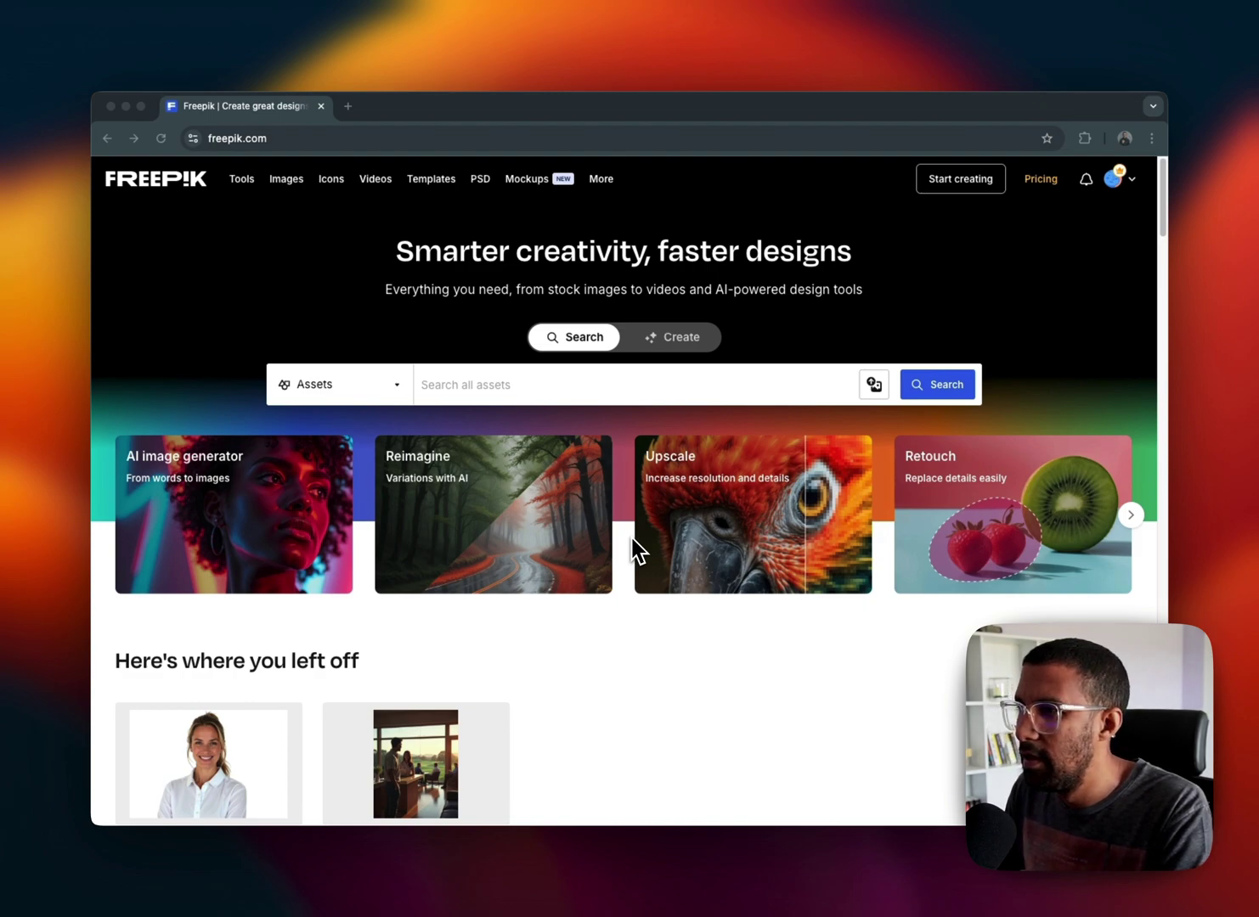
Focus the browser and scroll through the AI tool cards, then back to the start
left_click(677, 699)
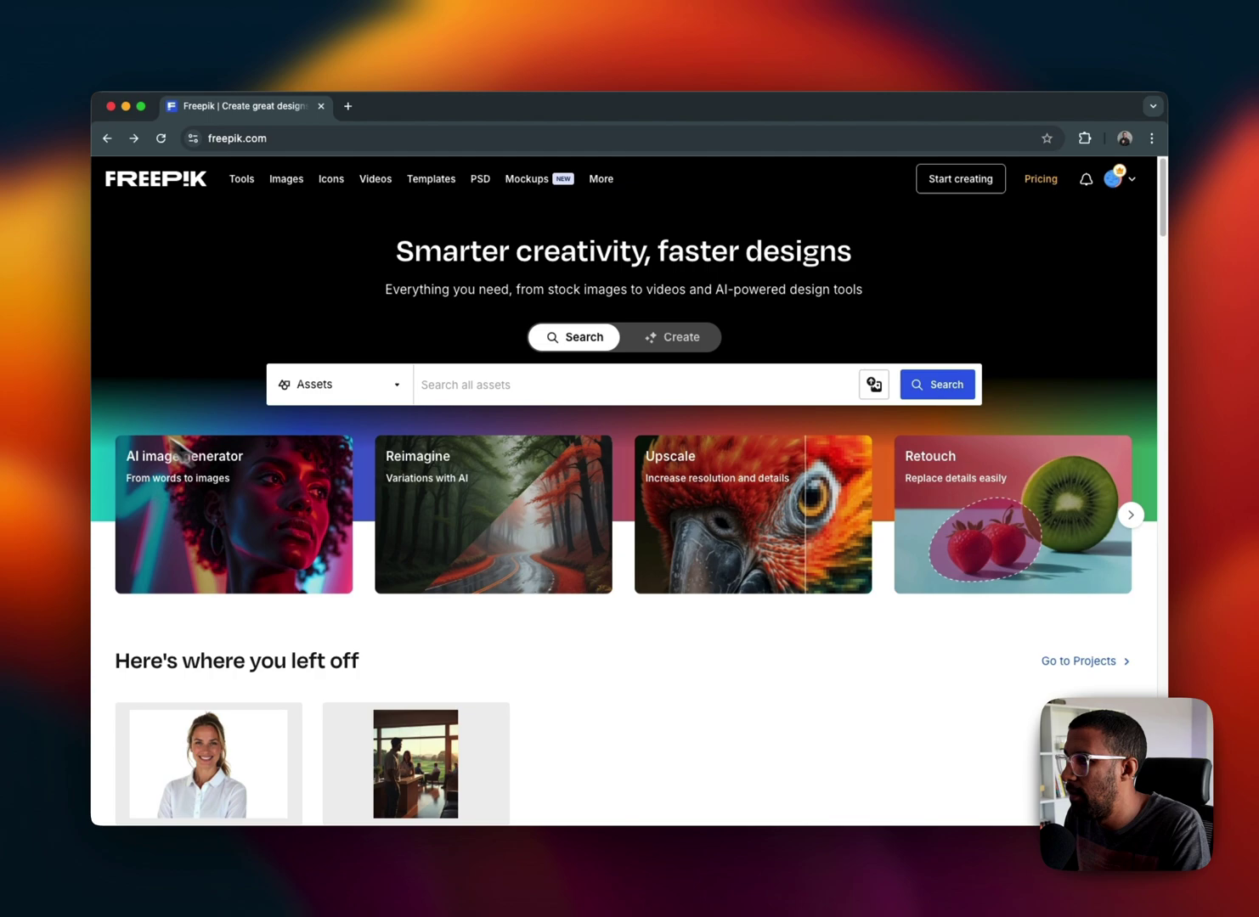
left_click(1132, 518)
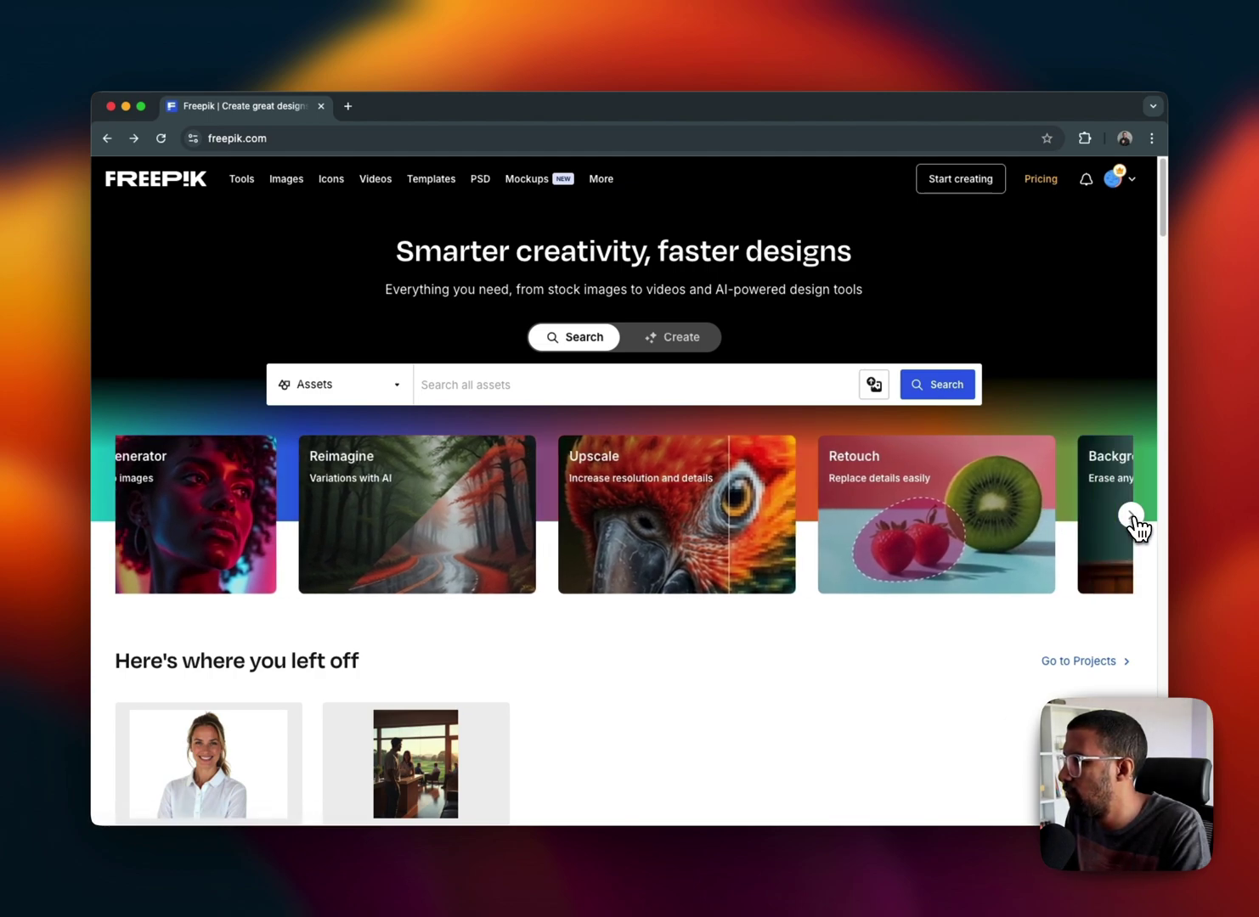
left_click(1131, 517)
left_click(118, 516)
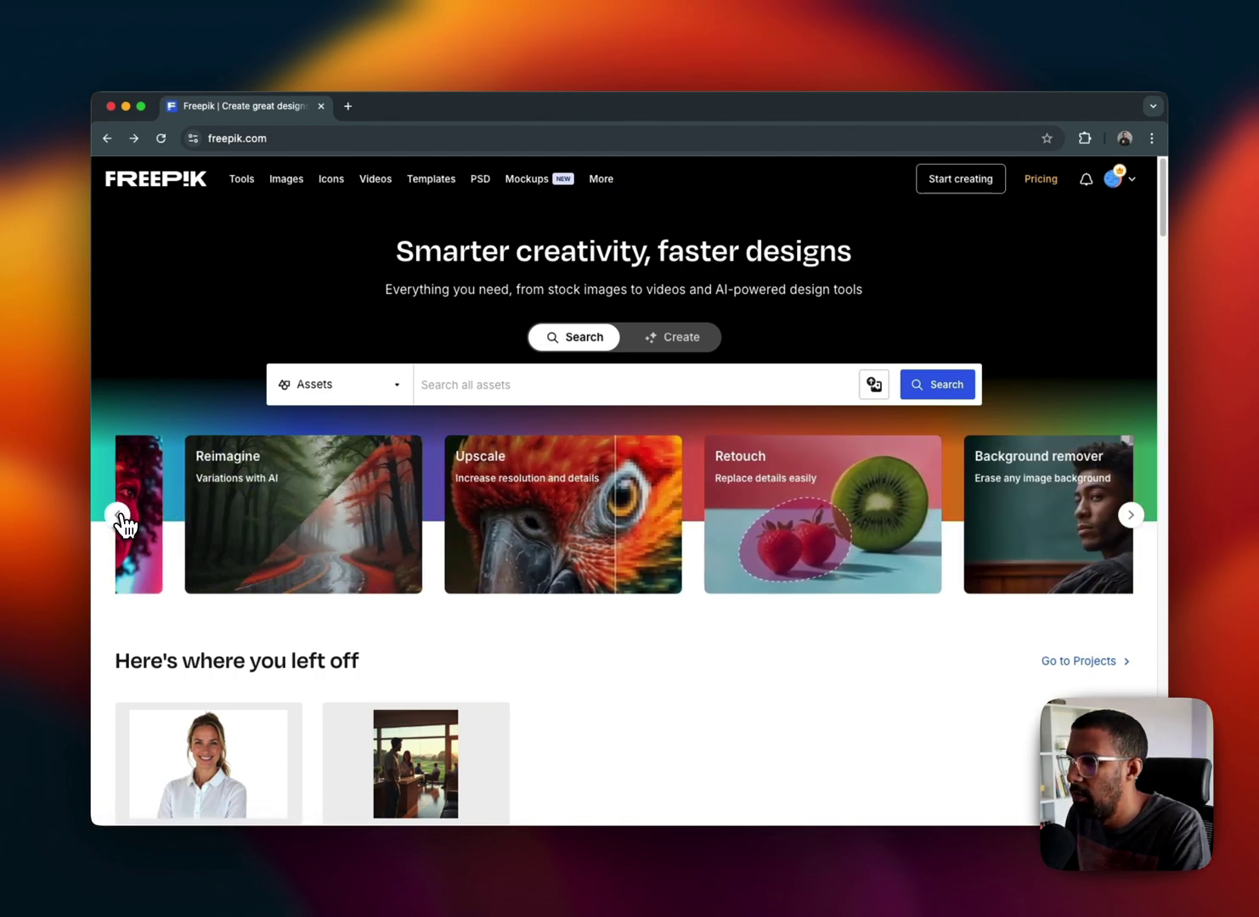
left_click(118, 518)
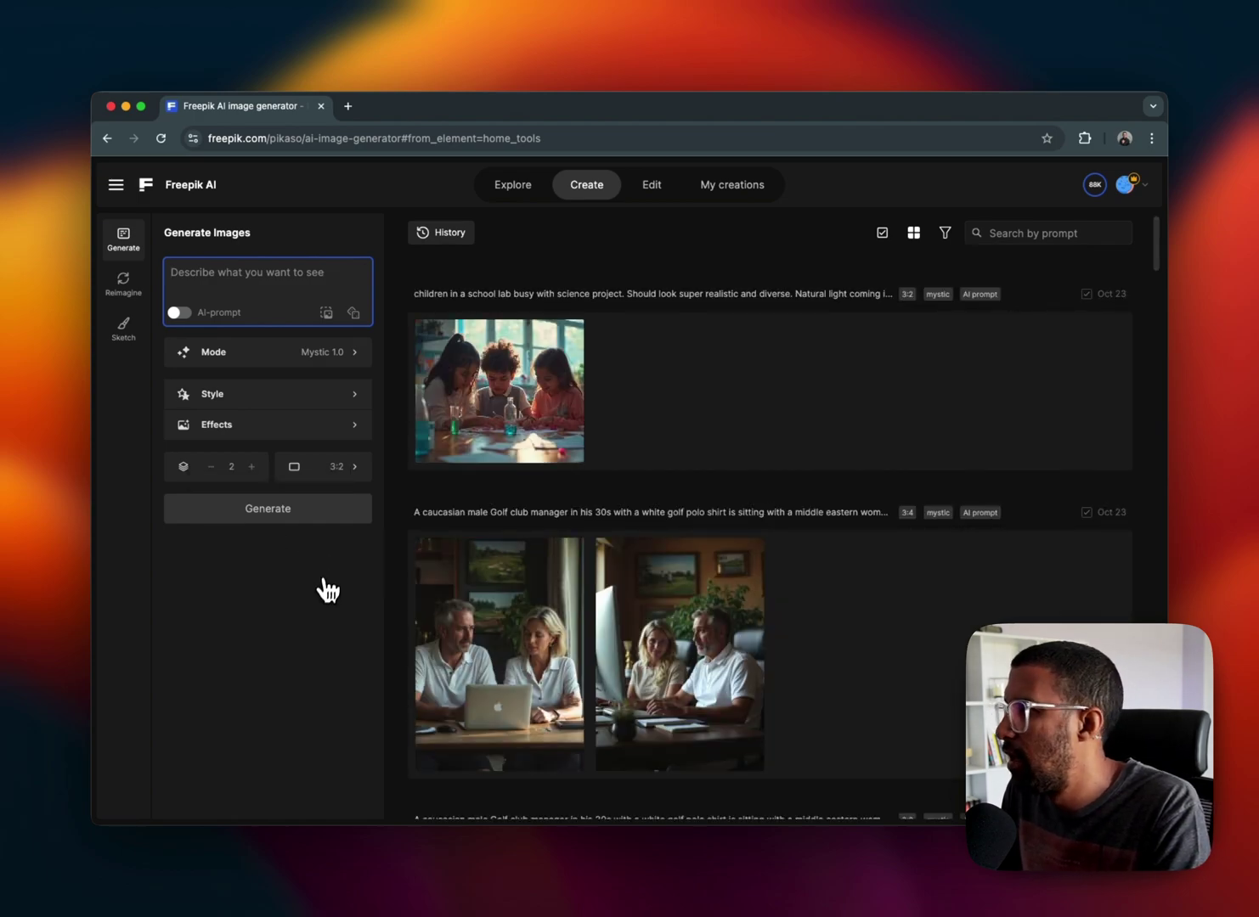
Browse the community Explore feed, then return to the Create image generator
left_click(514, 185)
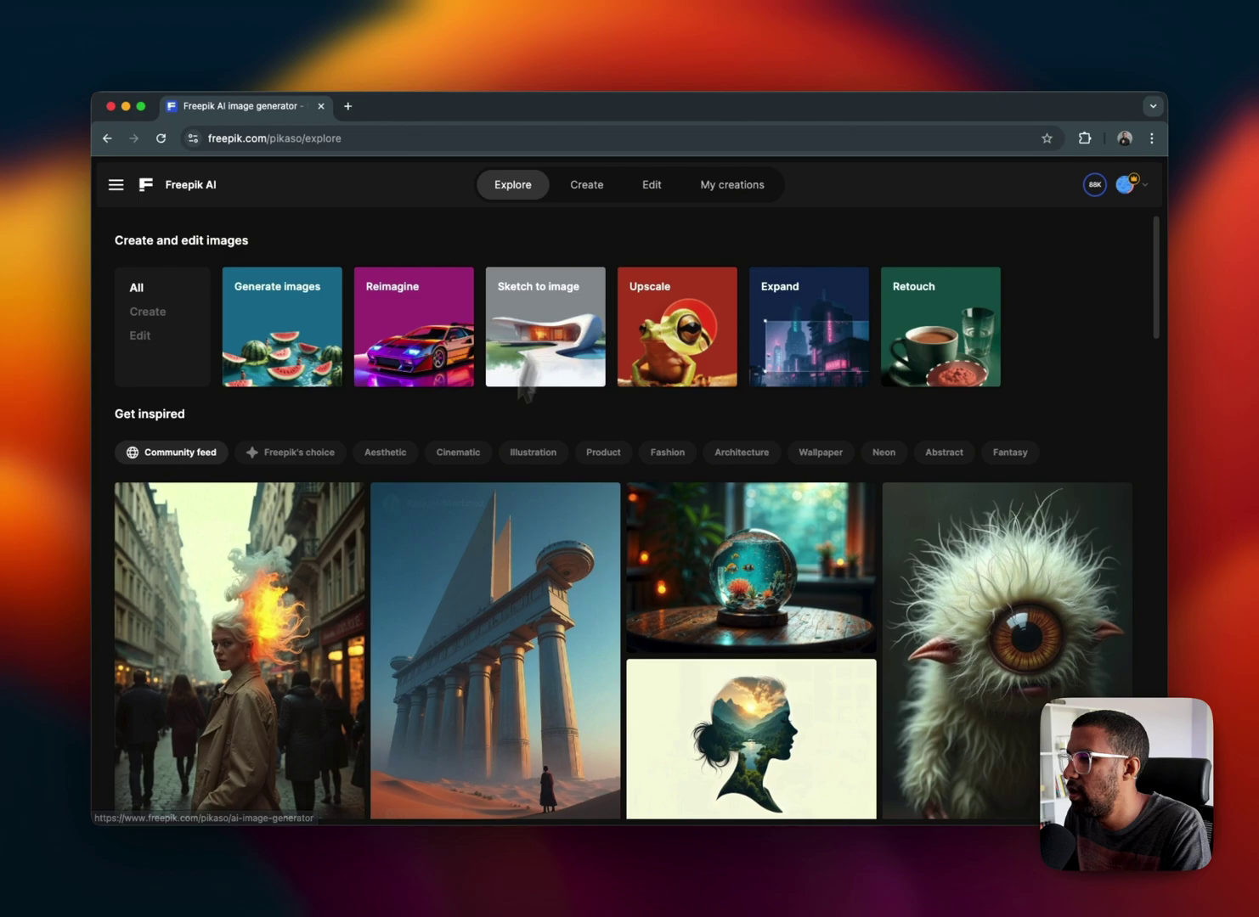
scroll(374, 517, "down", 5)
scroll(373, 517, "down", 3)
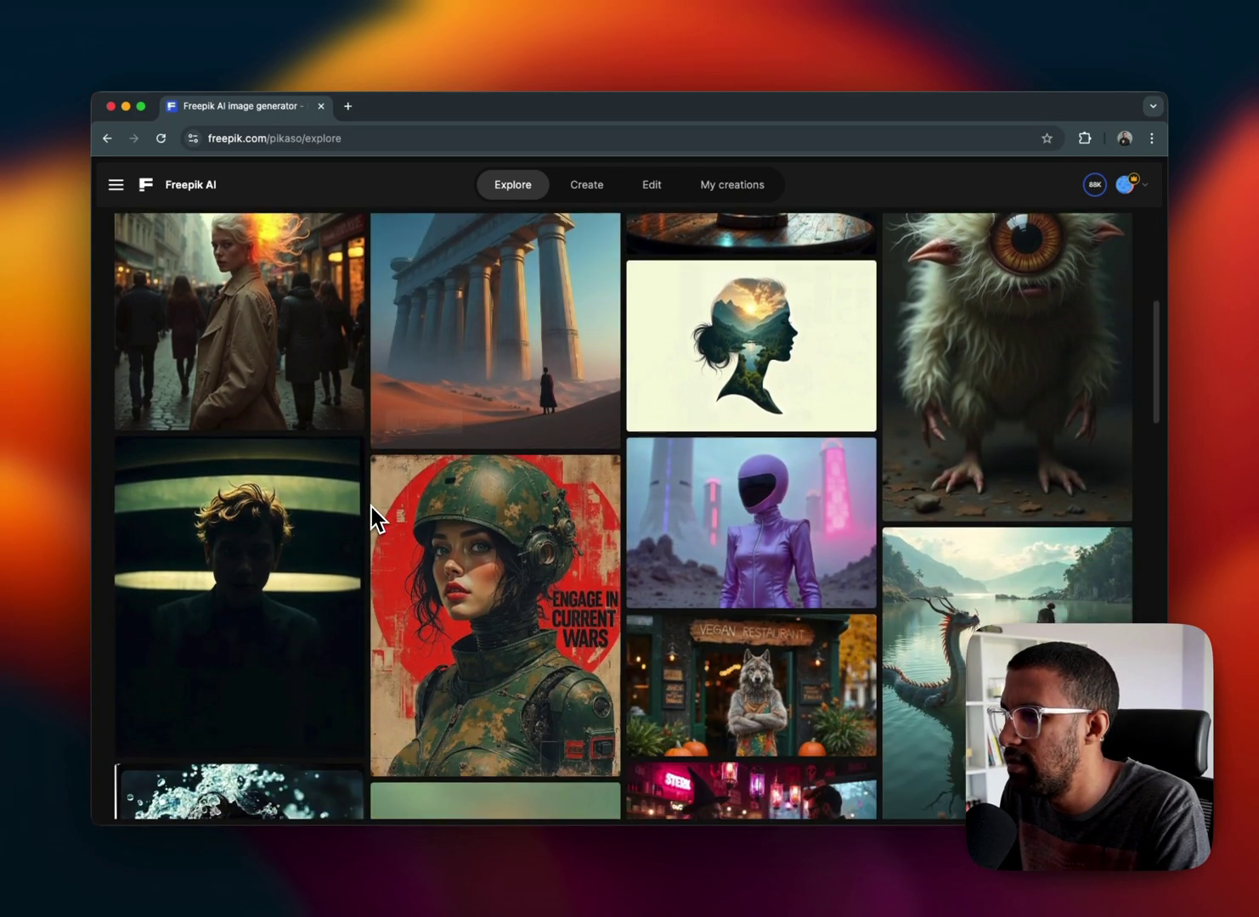
scroll(373, 516, "down", 5)
scroll(374, 517, "down", 10)
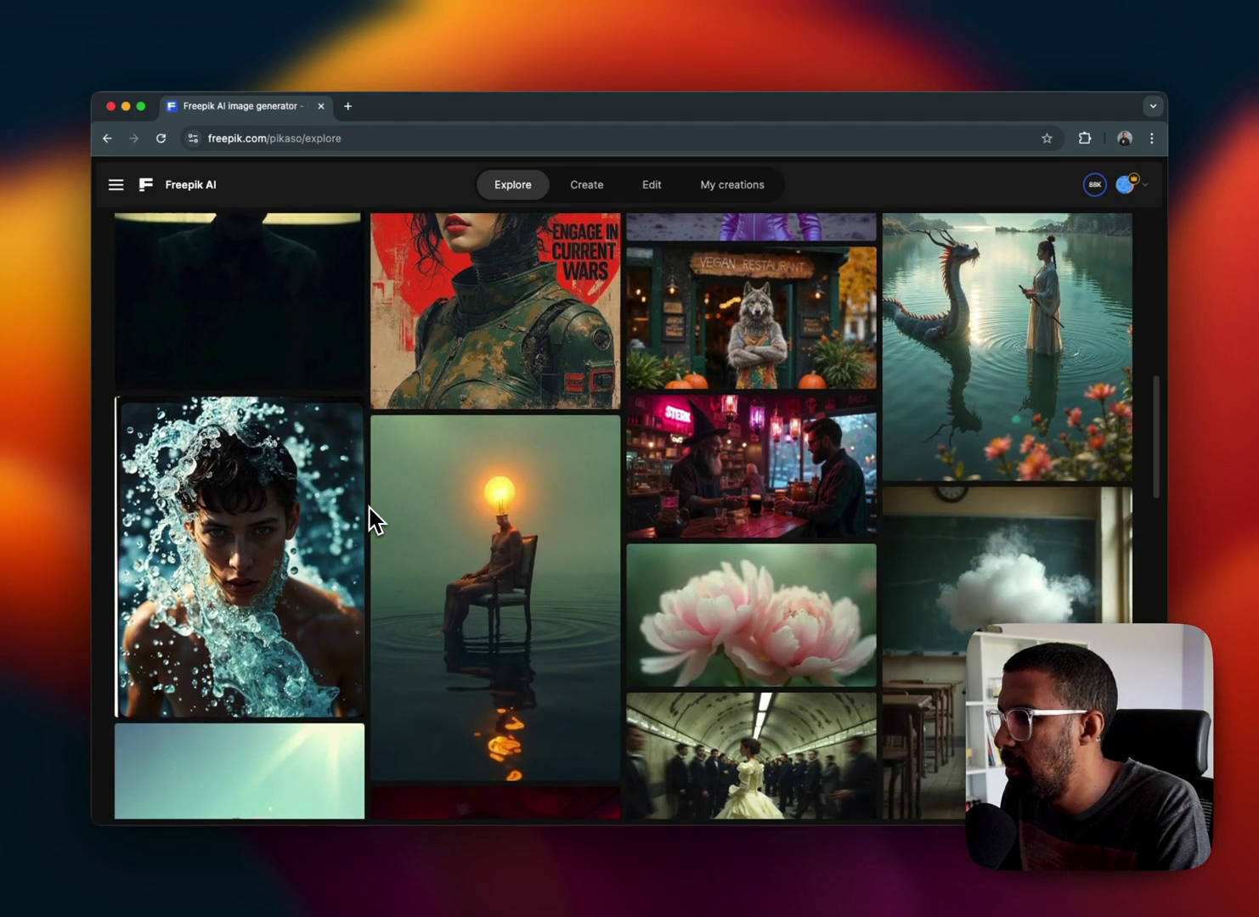
scroll(373, 517, "down", 10)
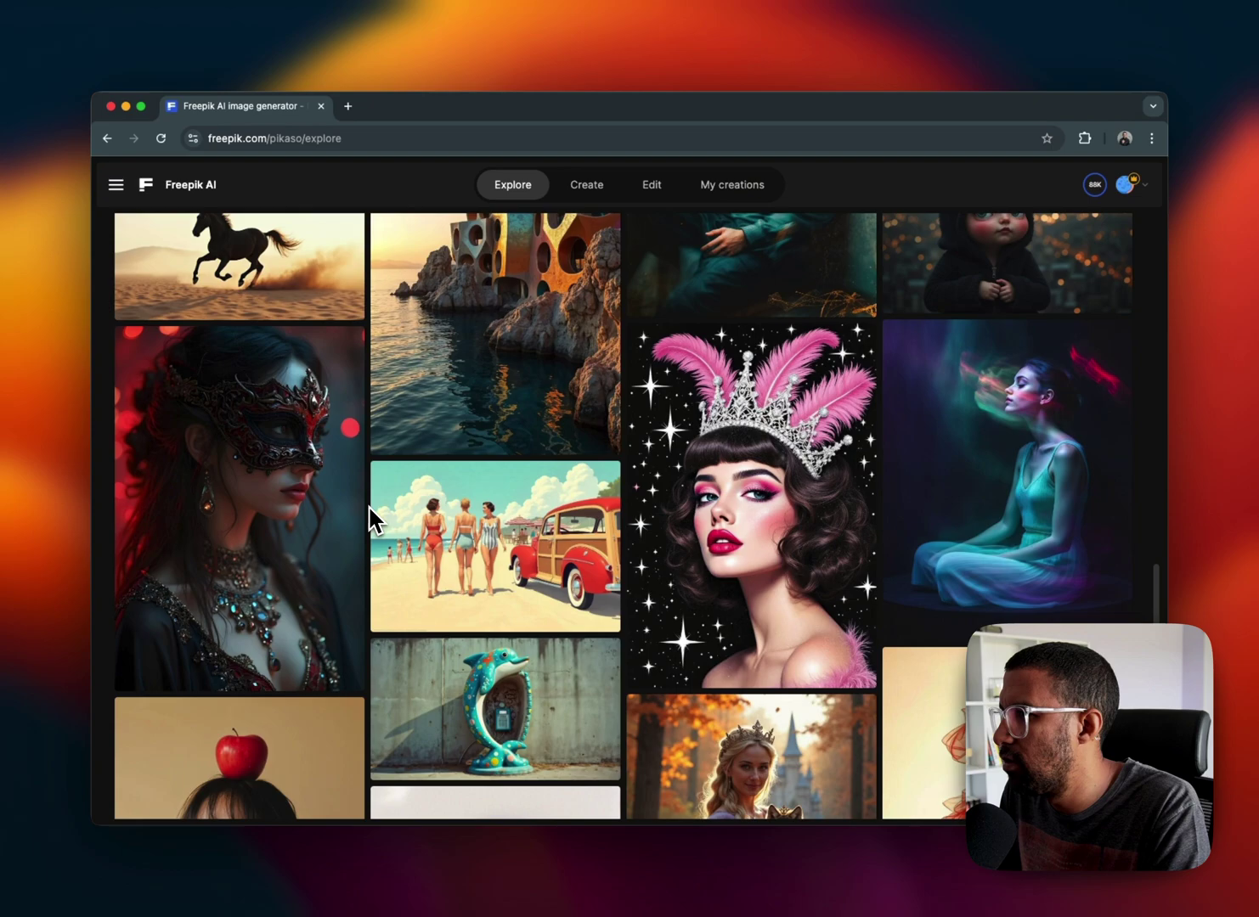
scroll(374, 517, "up", 20)
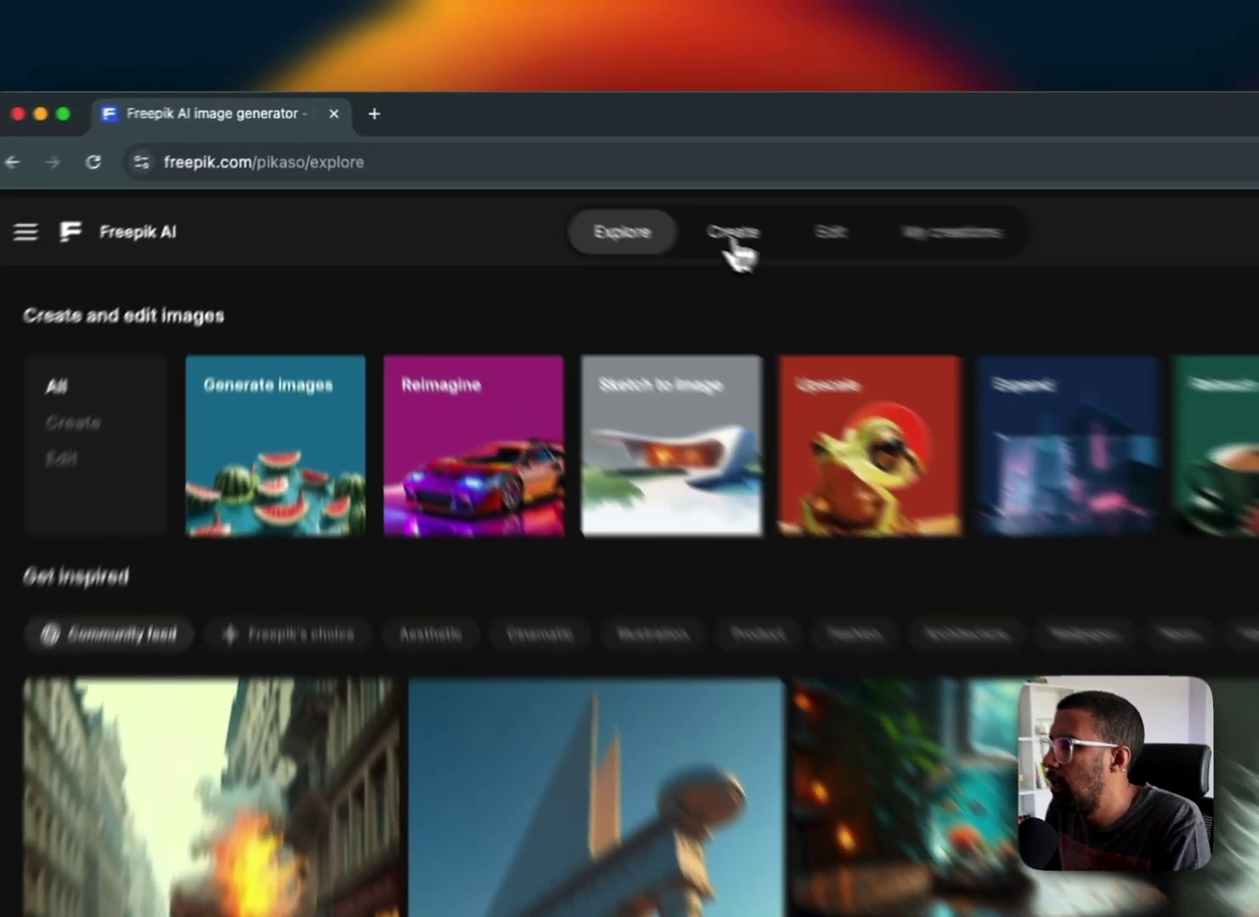
left_click(731, 242)
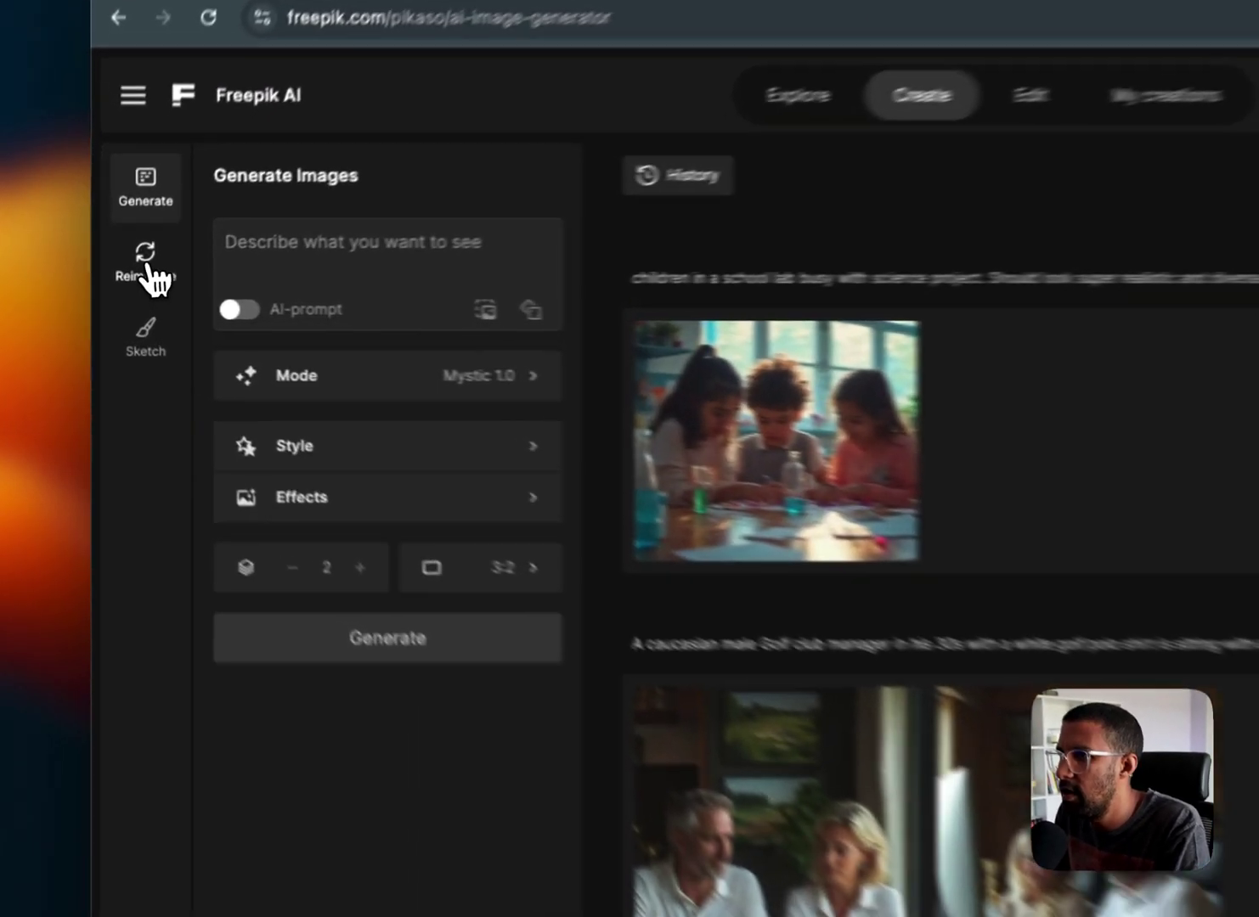
left_click(123, 284)
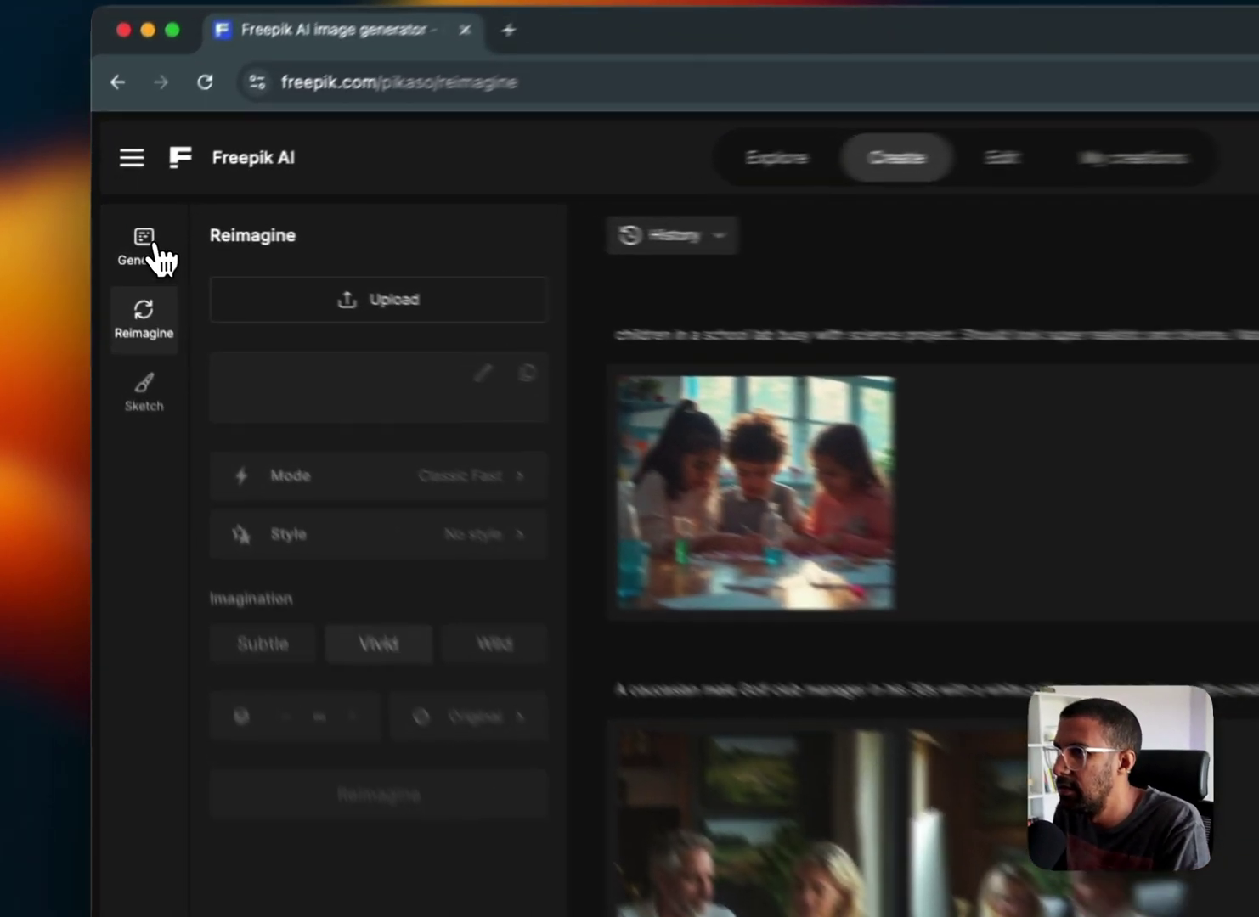
Switch to text-to-image and paste the prompt about children doing a science project in a school lab
left_click(123, 238)
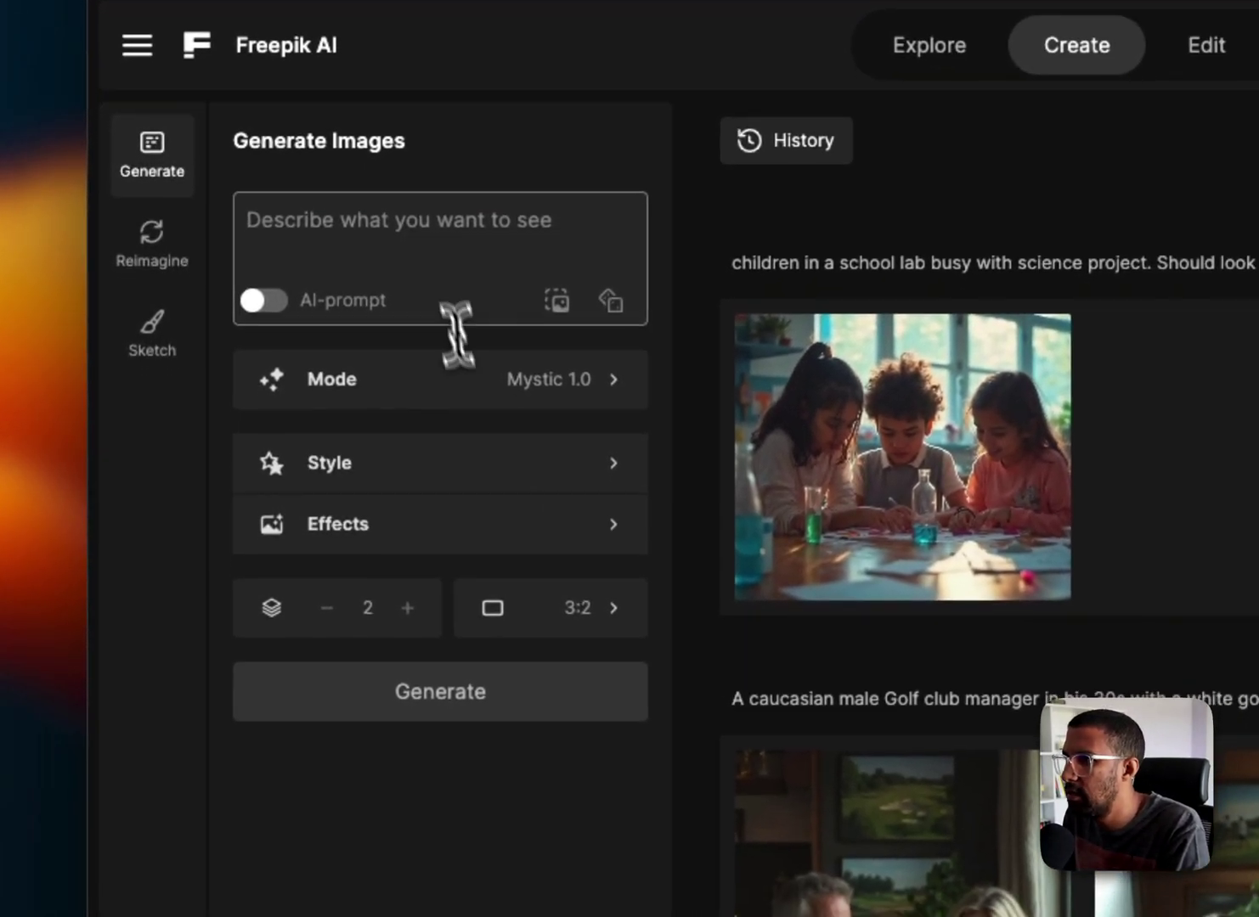
left_click(422, 216)
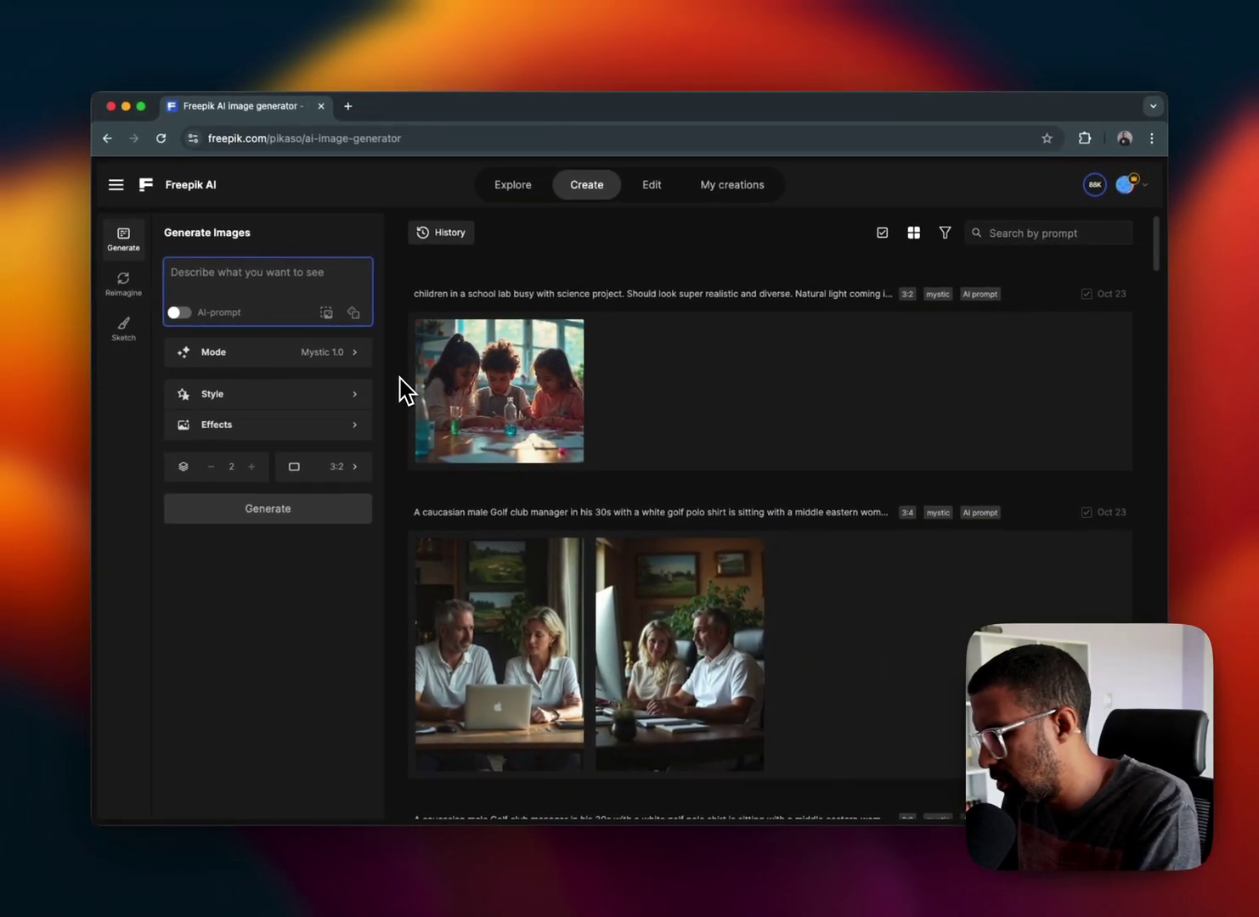
key("super+v")
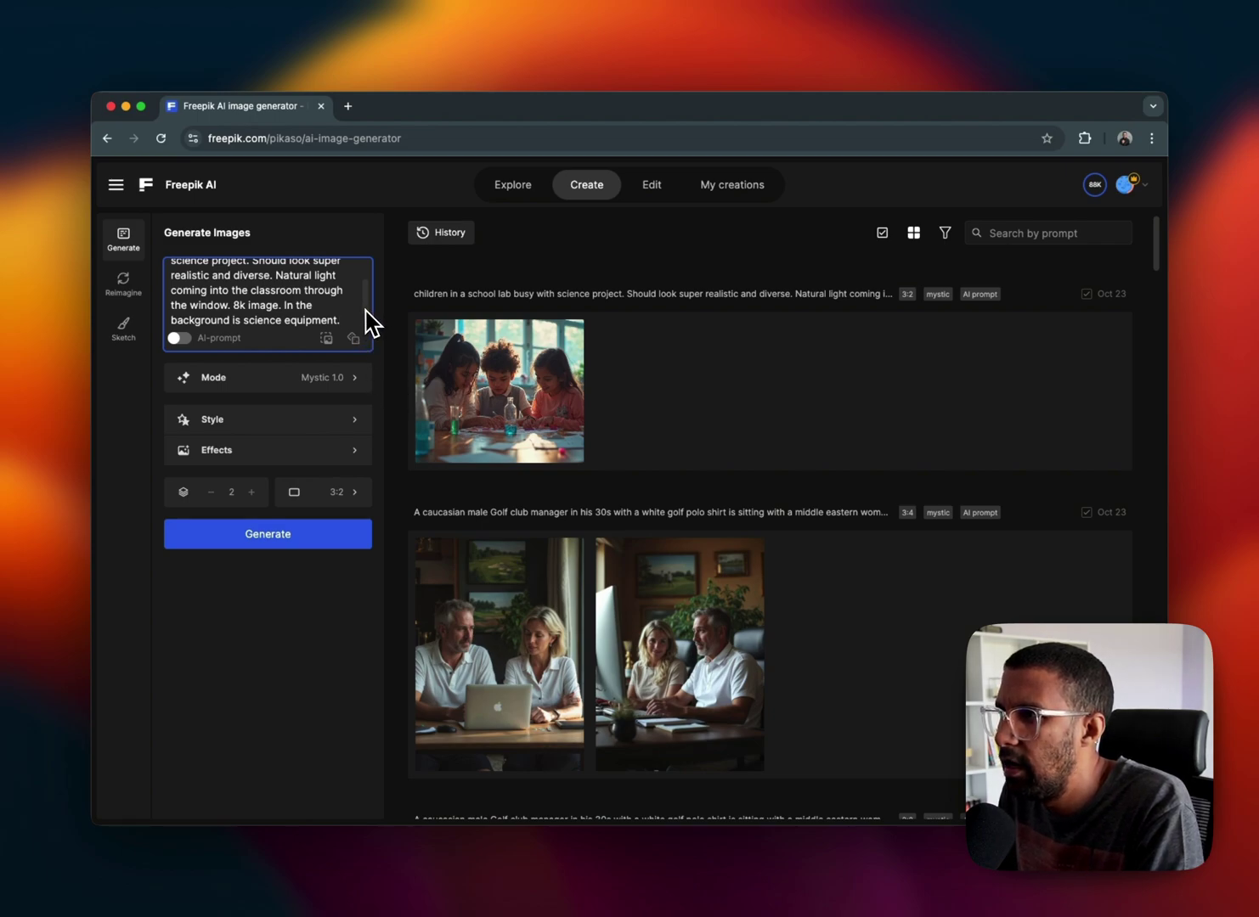
scroll(366, 322, "up", 3)
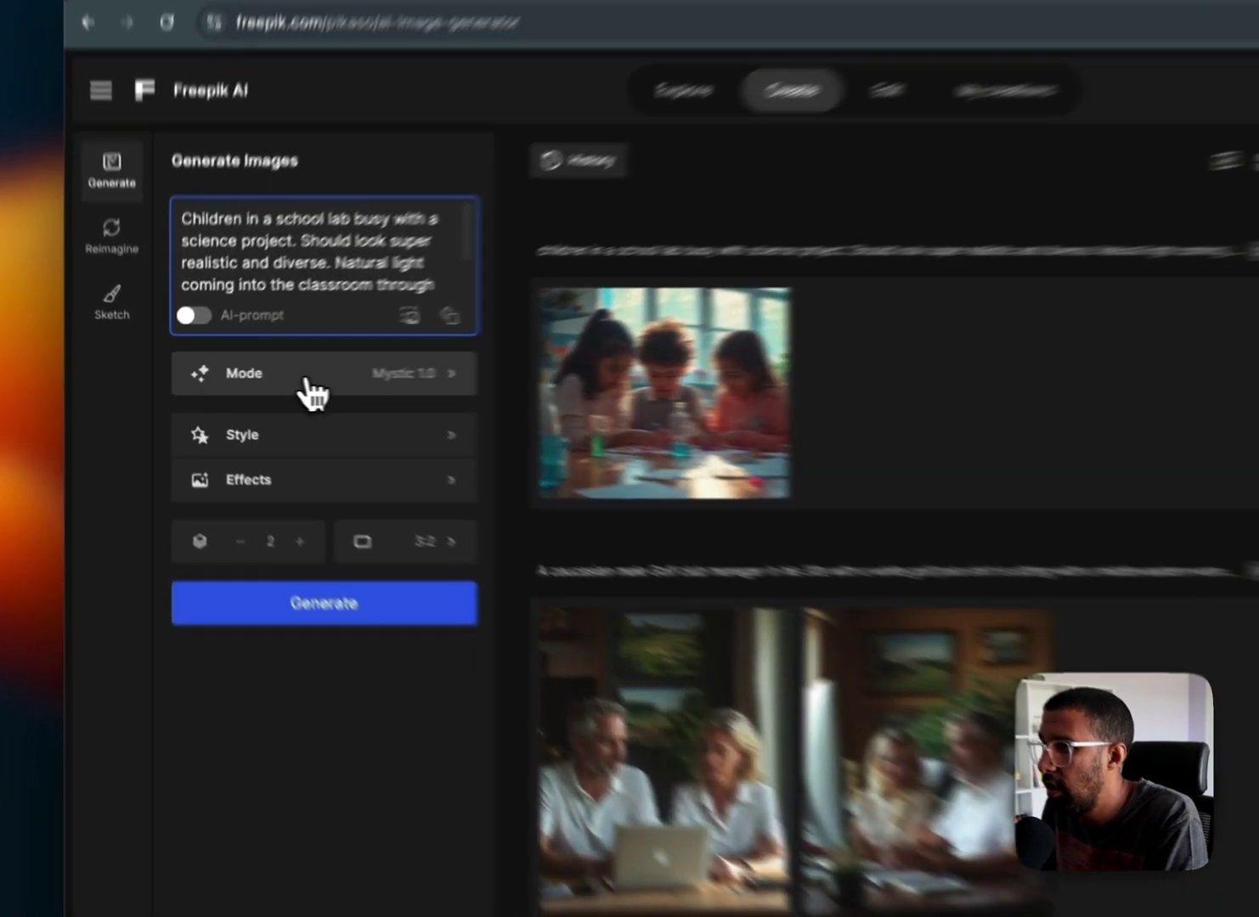
left_click(259, 389)
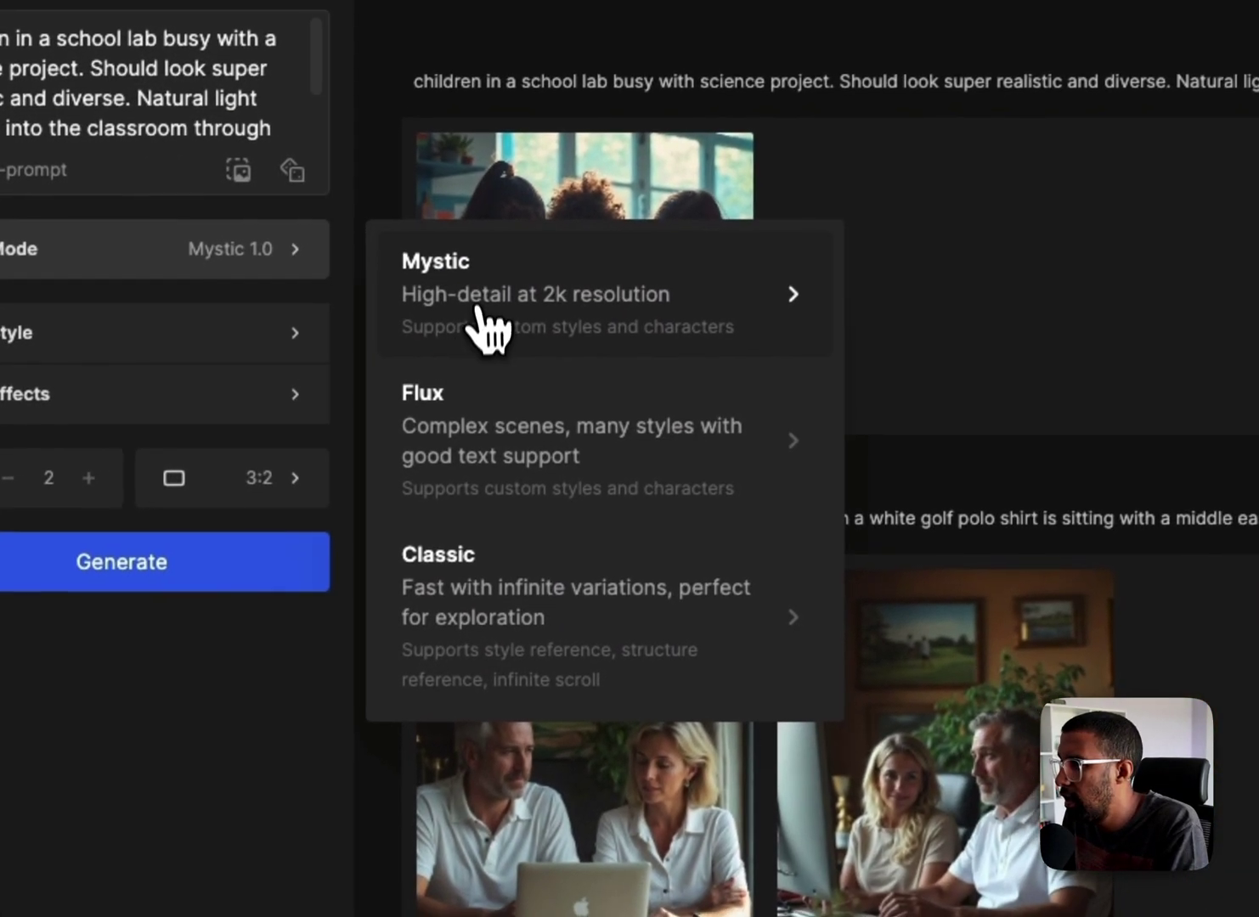
mouse_move(533, 295)
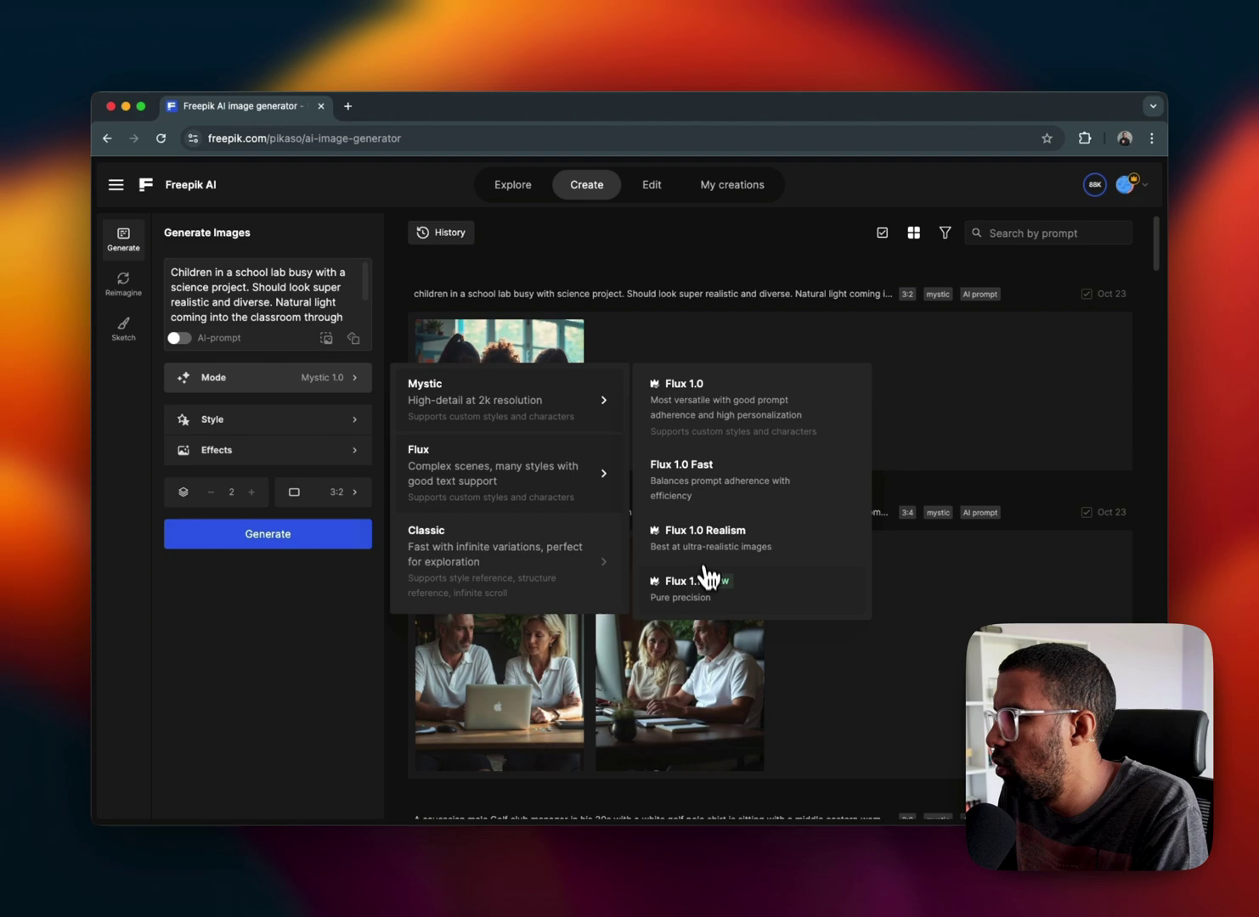
mouse_move(539, 577)
mouse_move(473, 411)
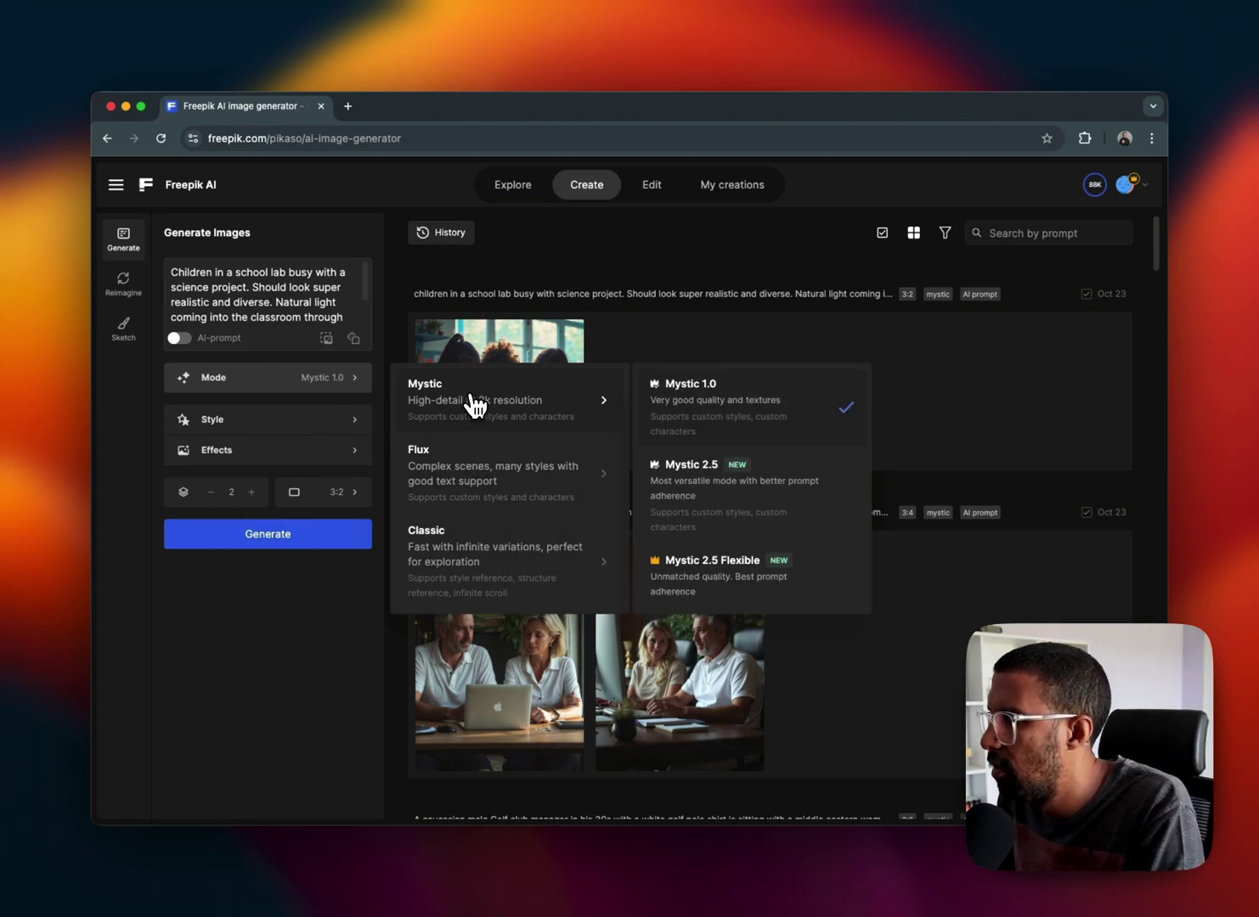
Dismiss the mode choices unchanged, scroll the history back to the top, and open the Style gallery
left_click(348, 661)
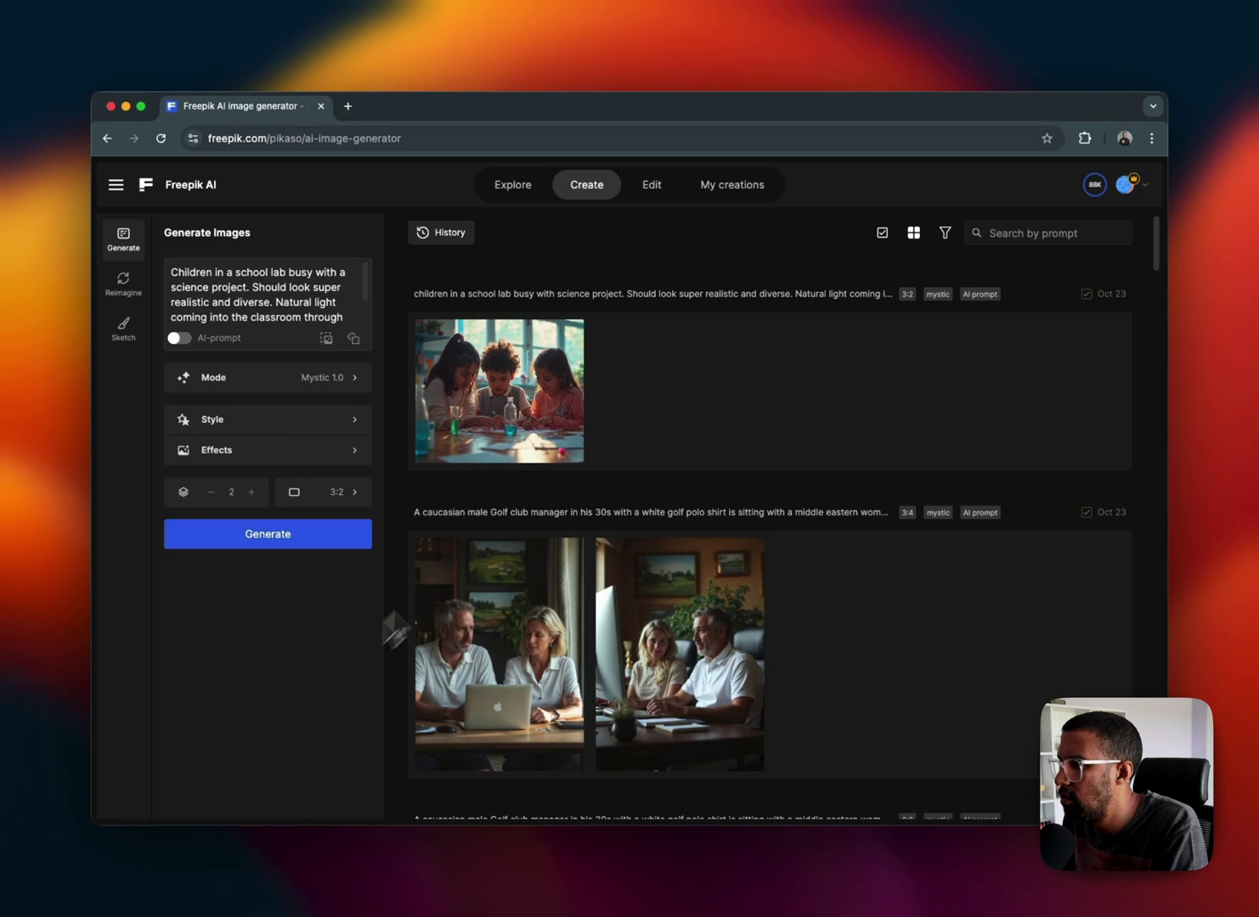
scroll(660, 449, "down", 10)
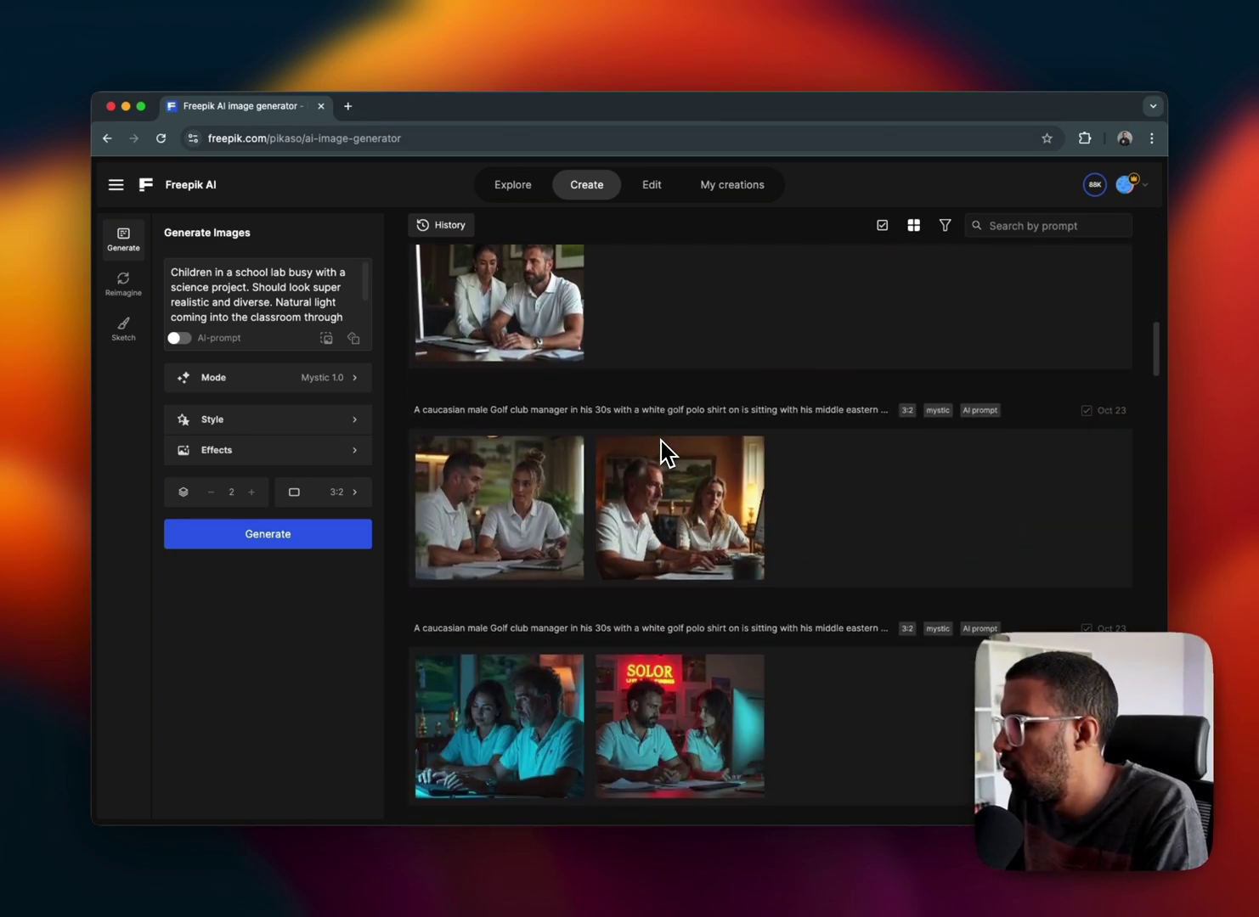
scroll(660, 450, "down", 10)
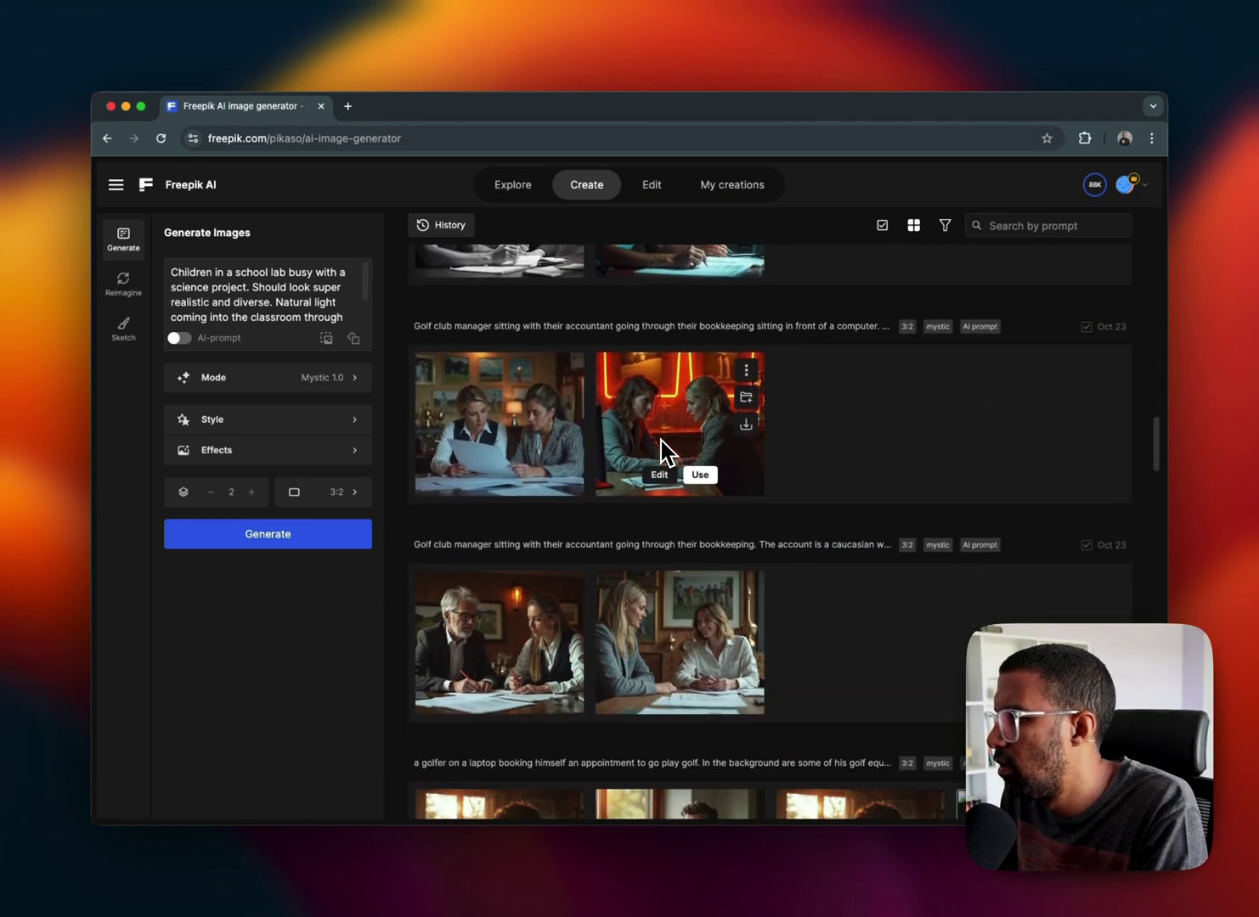
scroll(661, 440, "down", 6)
scroll(661, 439, "up", 12)
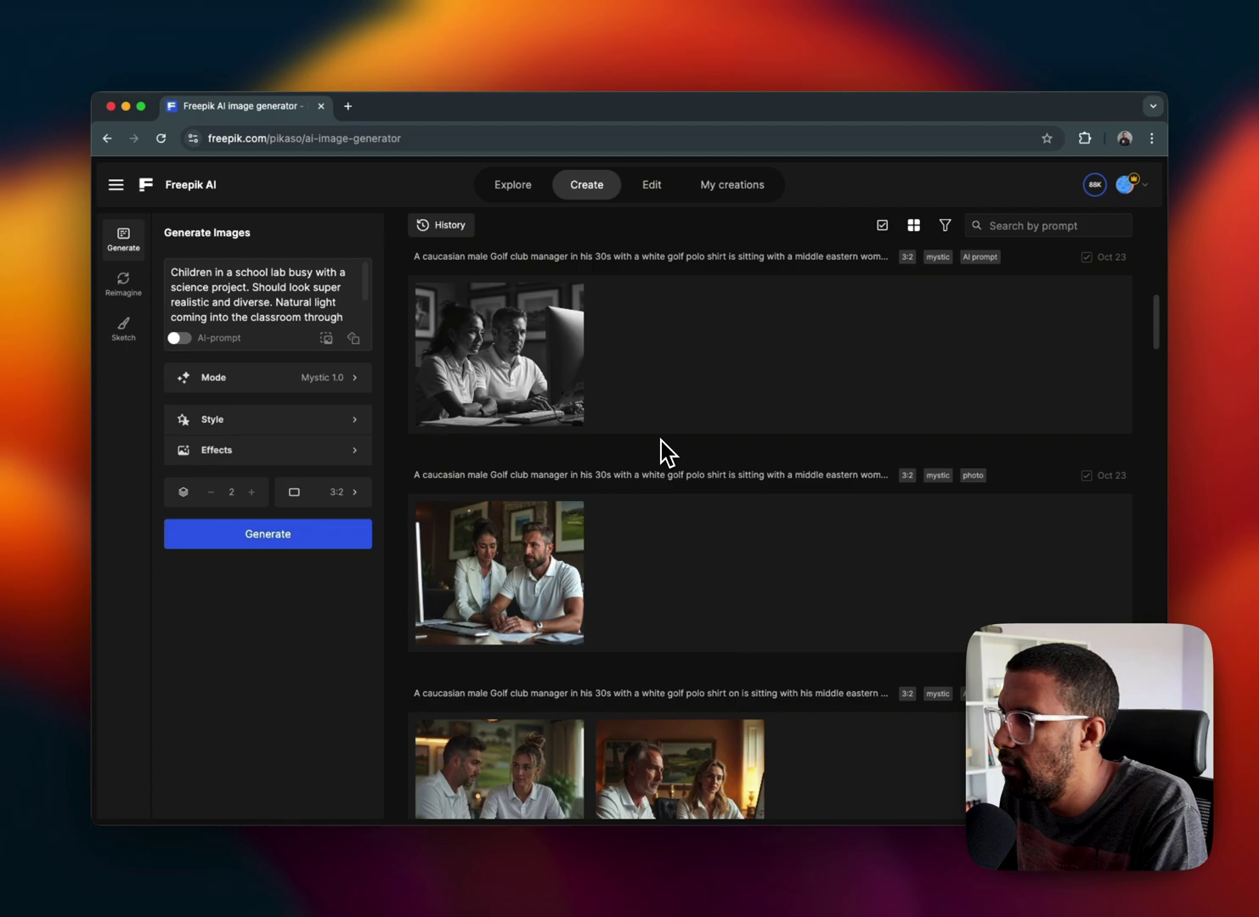
scroll(662, 439, "up", 5)
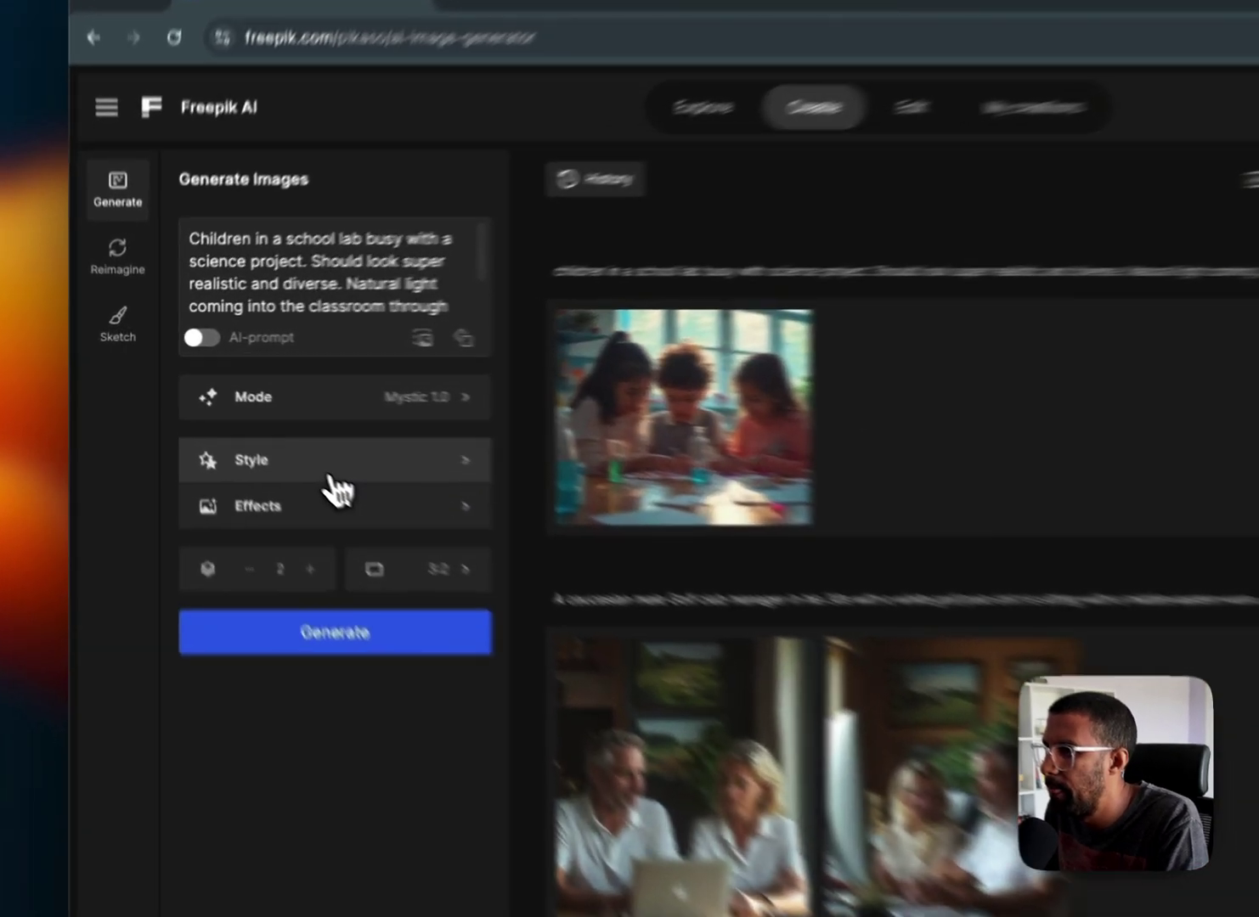
left_click(259, 420)
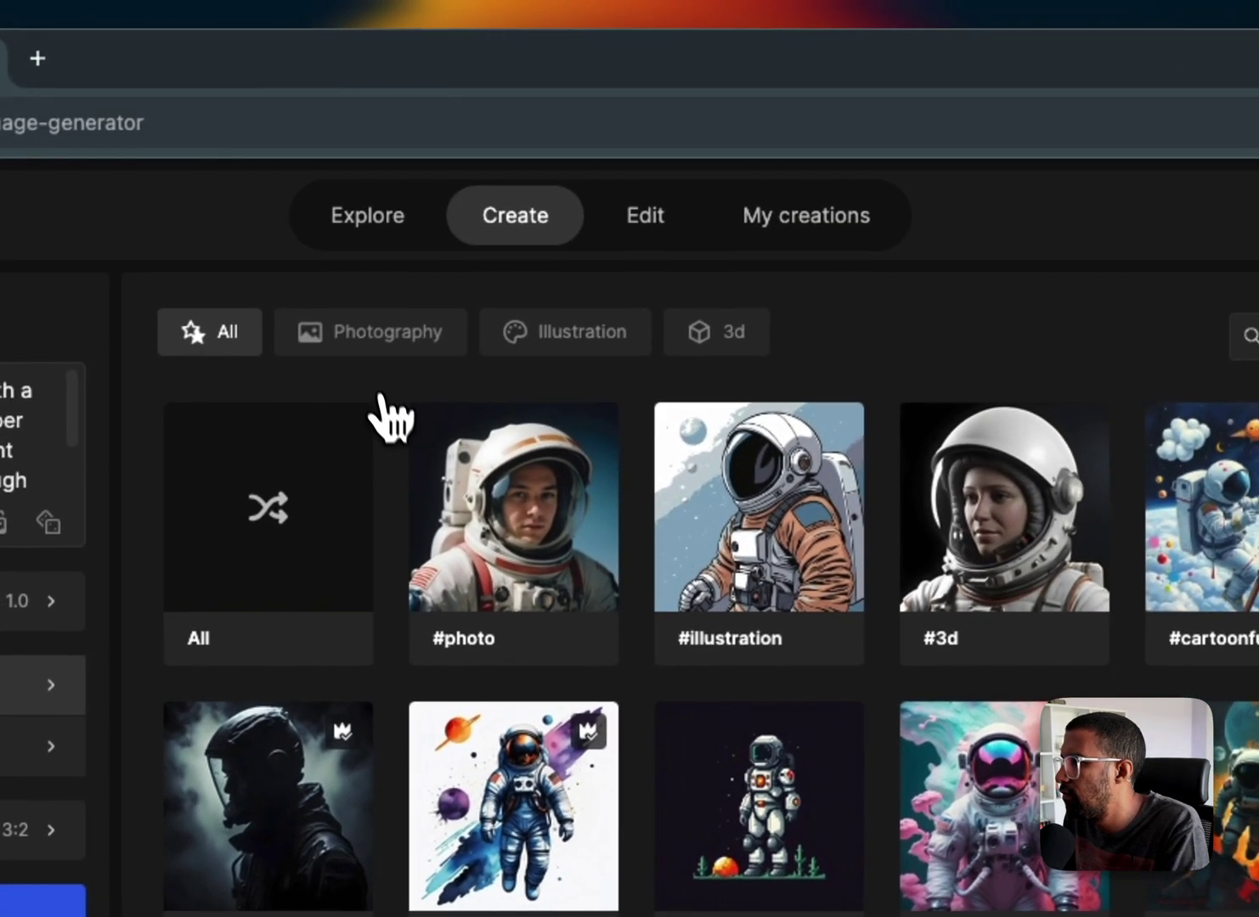
left_click(815, 178)
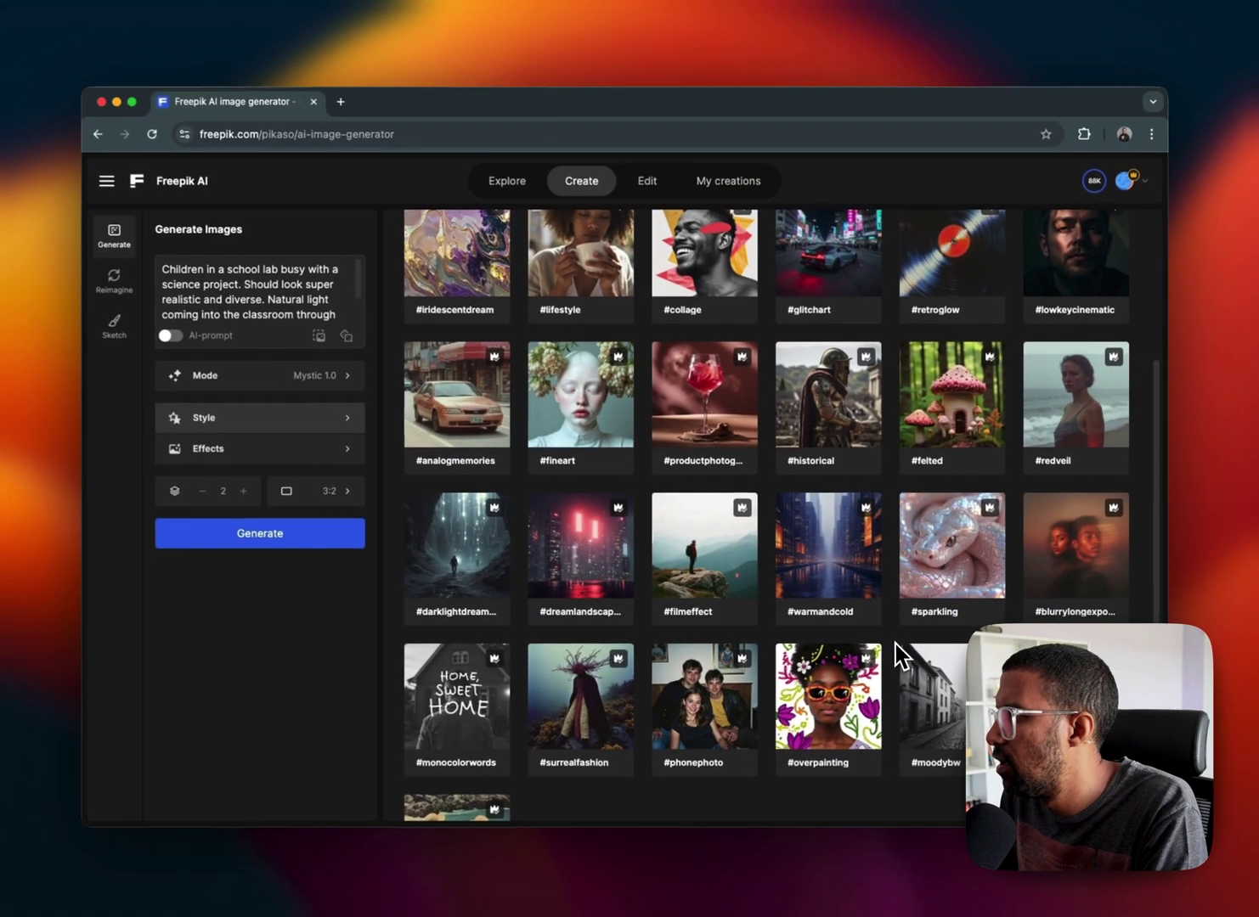
scroll(900, 662, "down", 3)
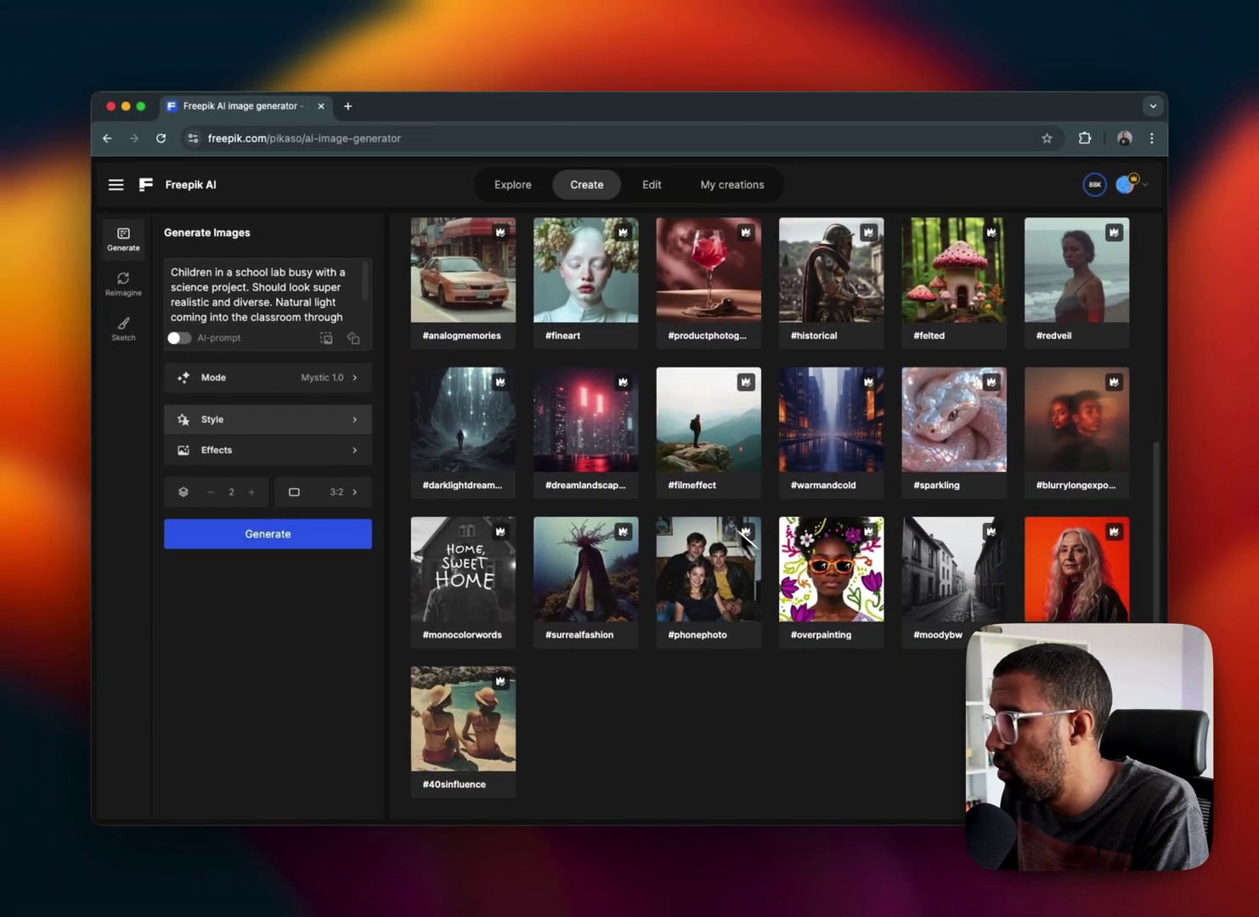
scroll(786, 553, "up", 5)
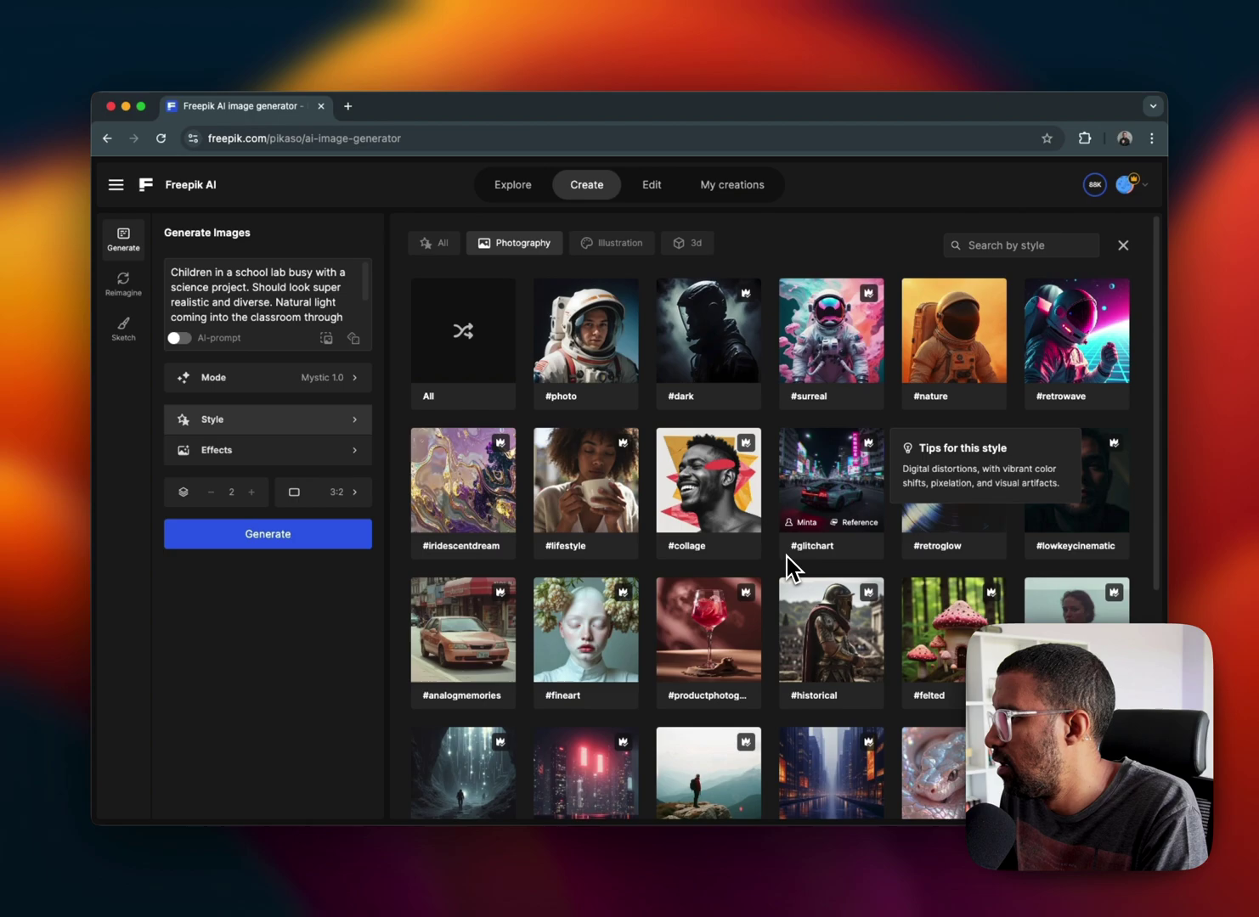
scroll(788, 570, "down", 3)
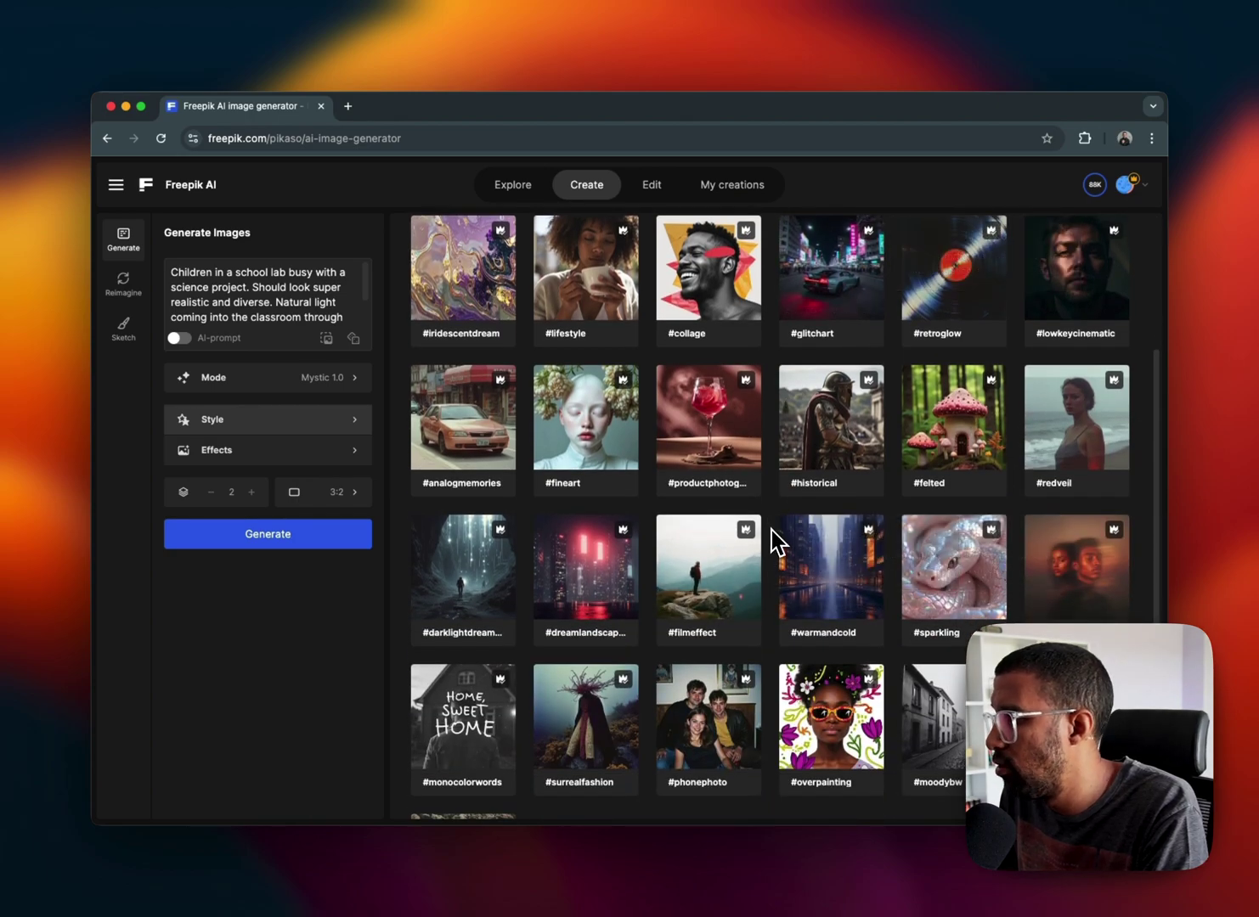
scroll(779, 541, "down", 2)
scroll(778, 538, "up", 5)
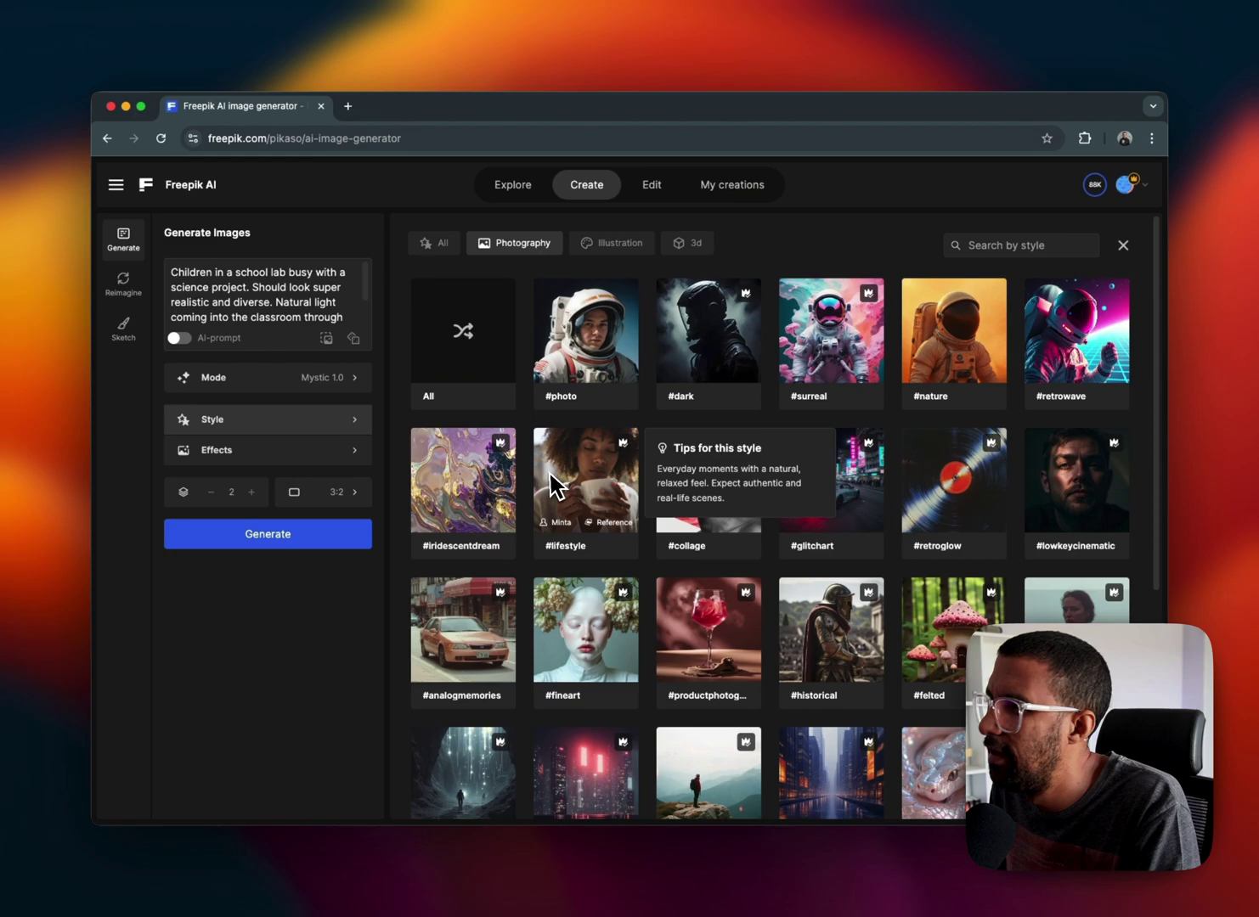
left_click(614, 244)
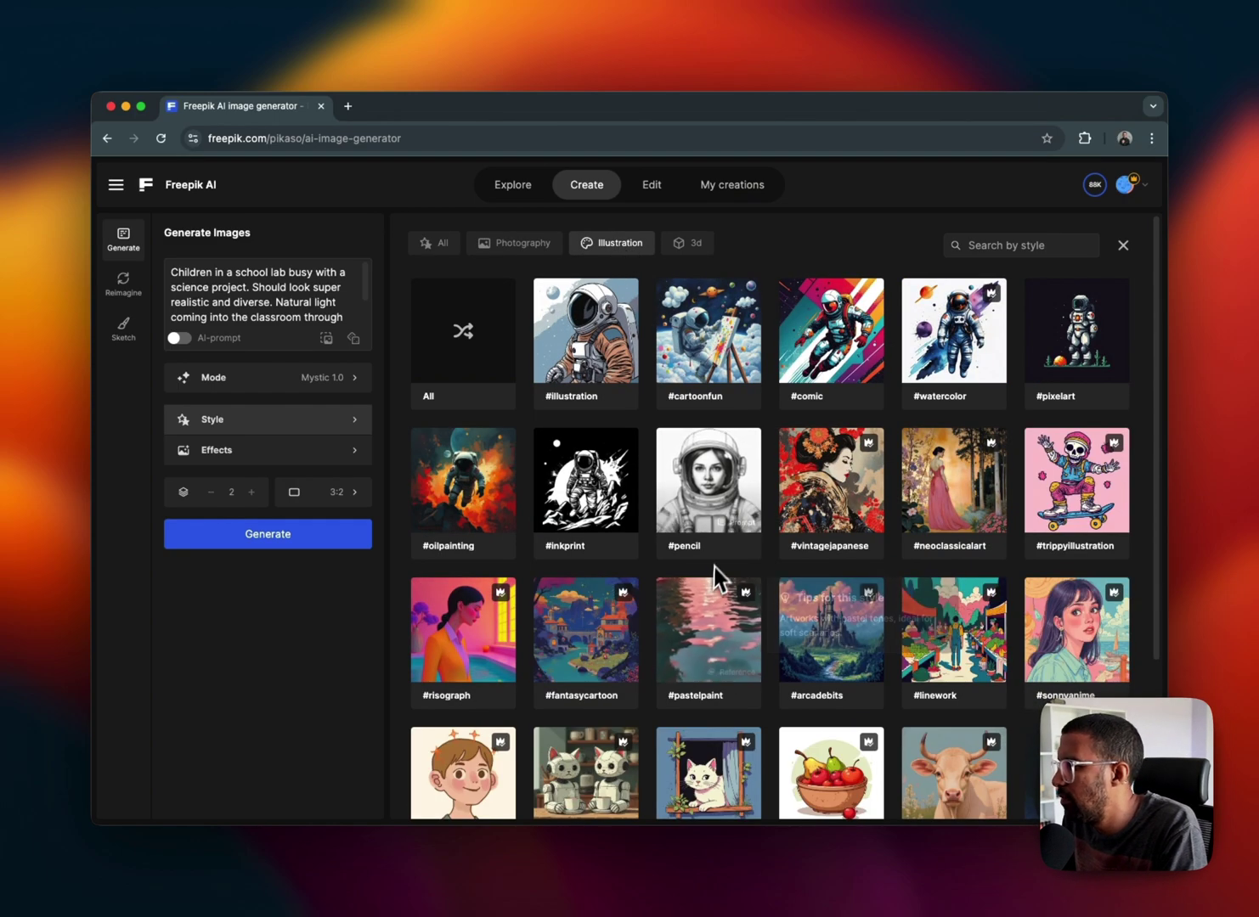
scroll(767, 552, "down", 2)
scroll(770, 551, "down", 1)
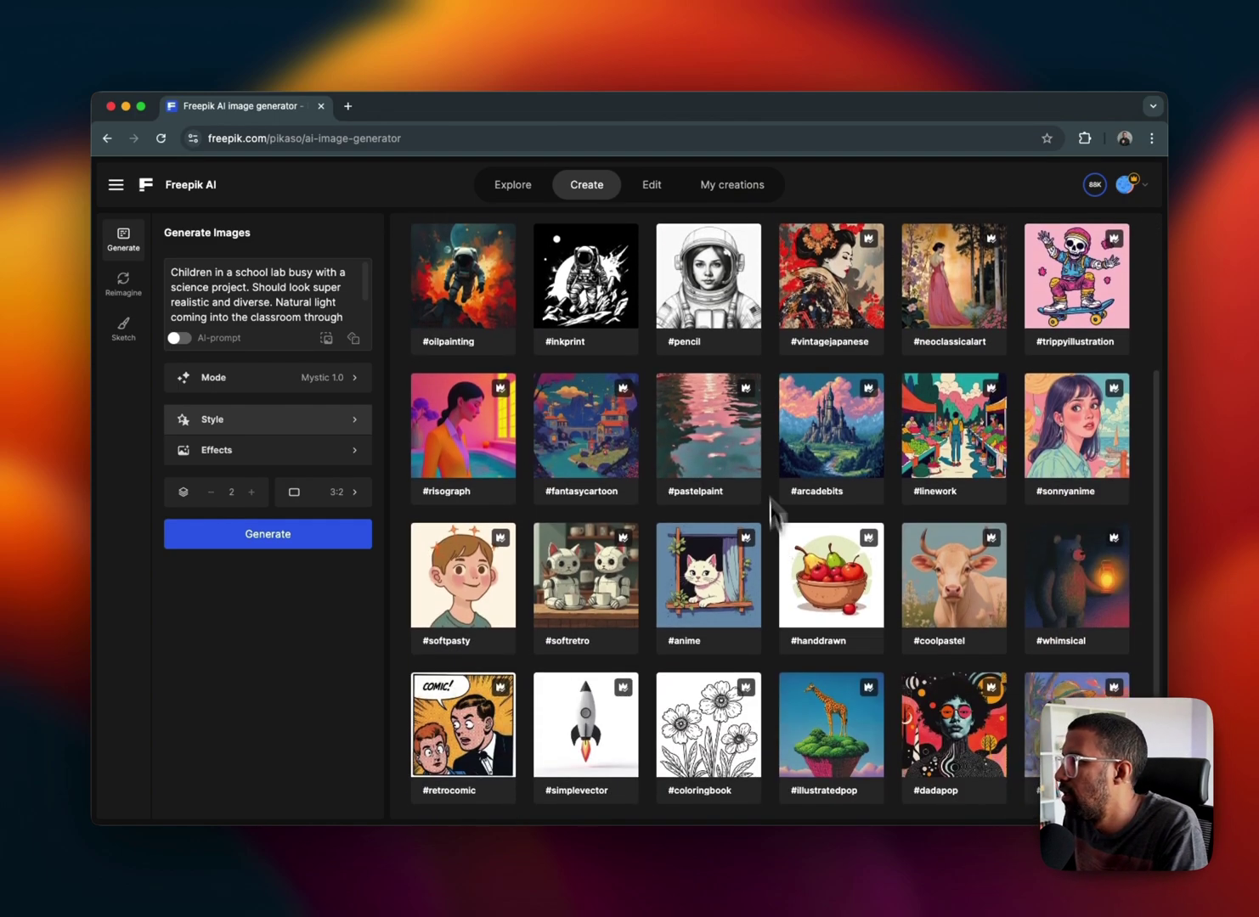
scroll(773, 512, "up", 3)
left_click(680, 243)
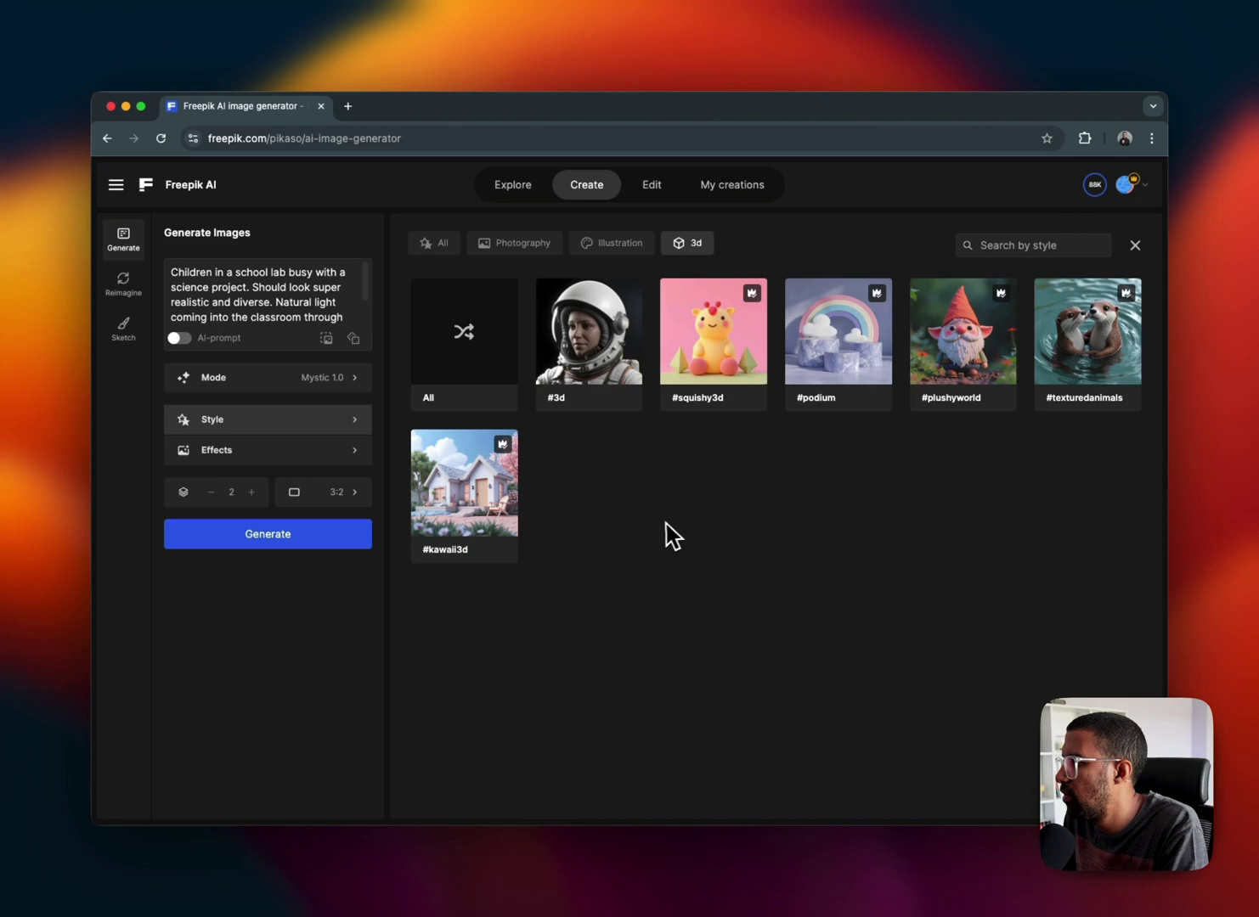
left_click(443, 245)
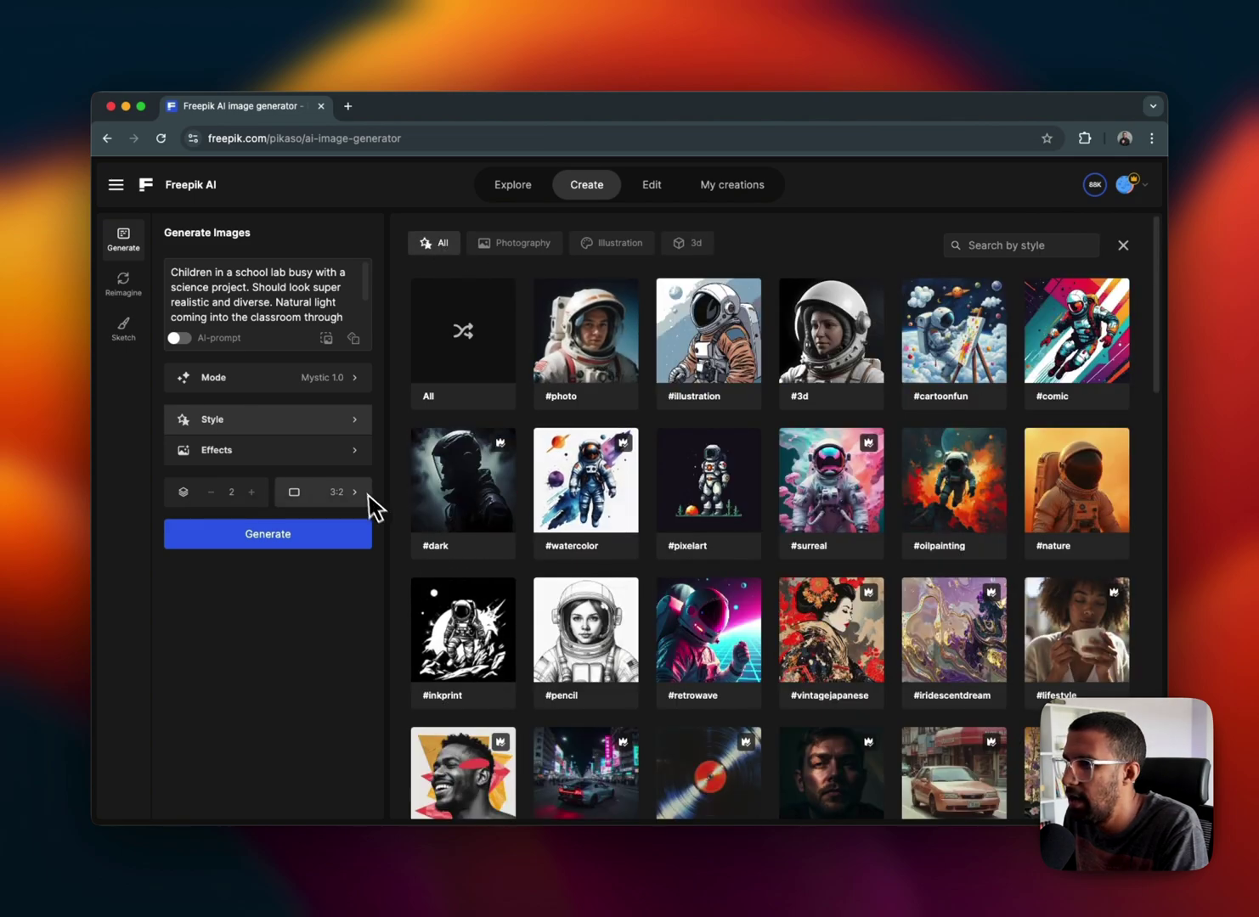
Apply the #photo style and add the #indoorlight lighting effect from the Lighting effects
left_click(589, 349)
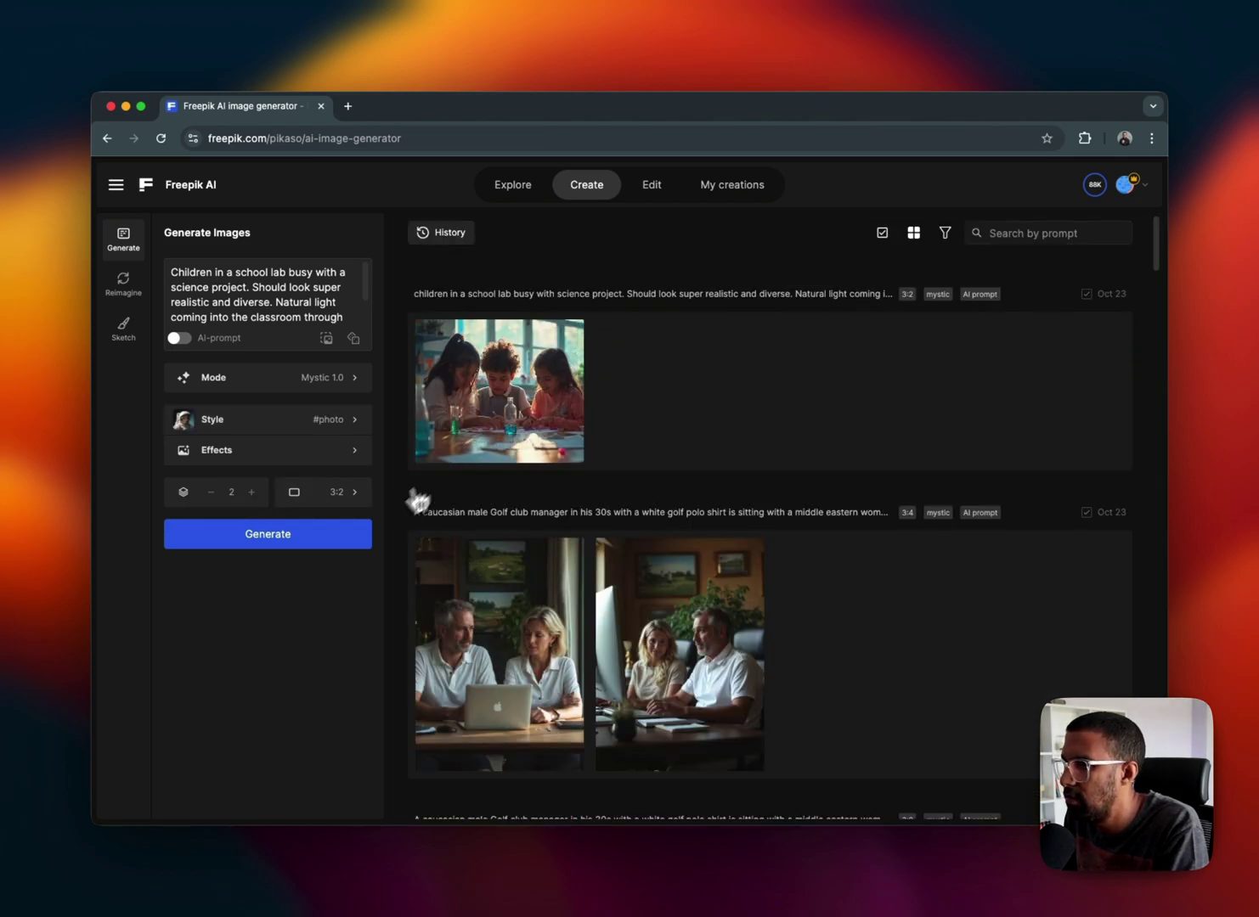
left_click(249, 463)
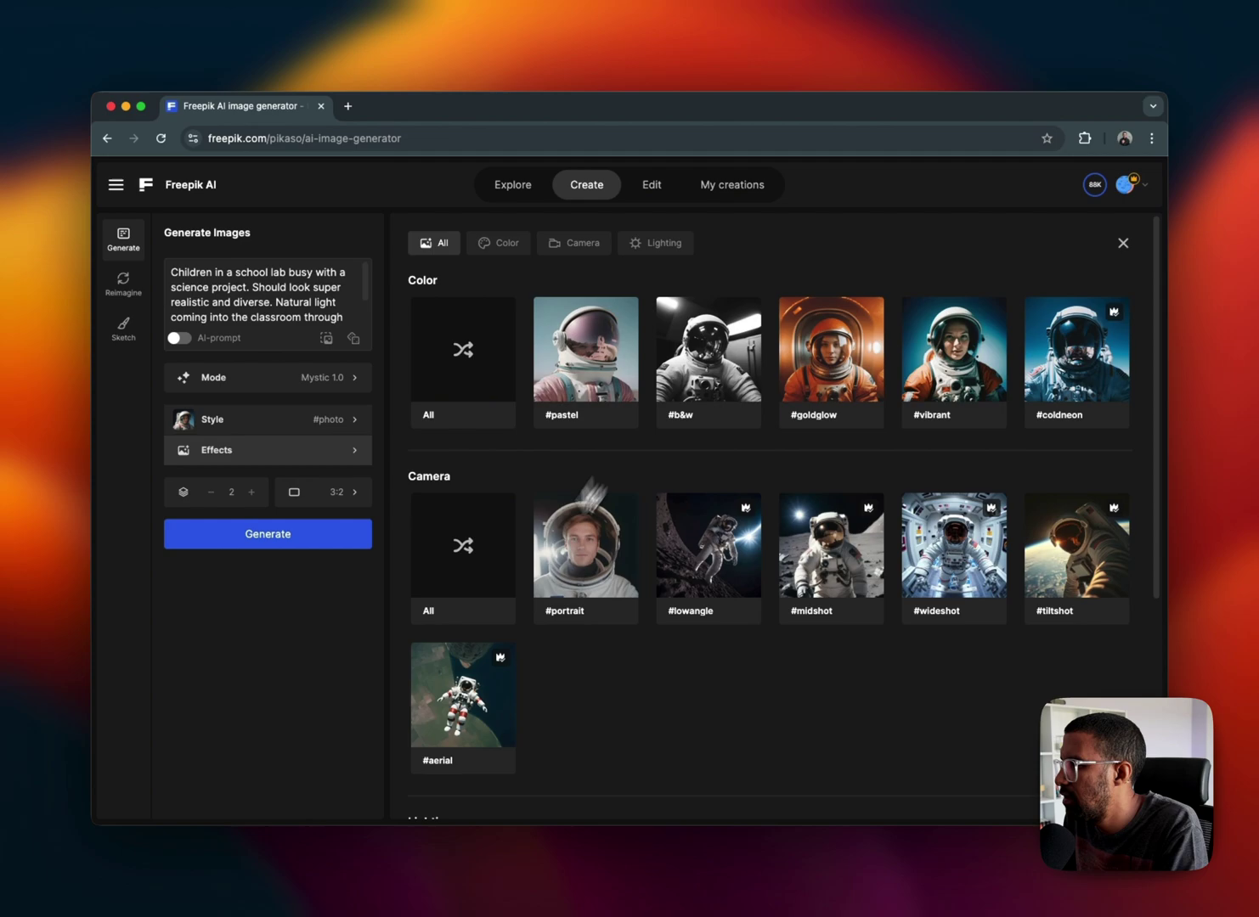
left_click(511, 245)
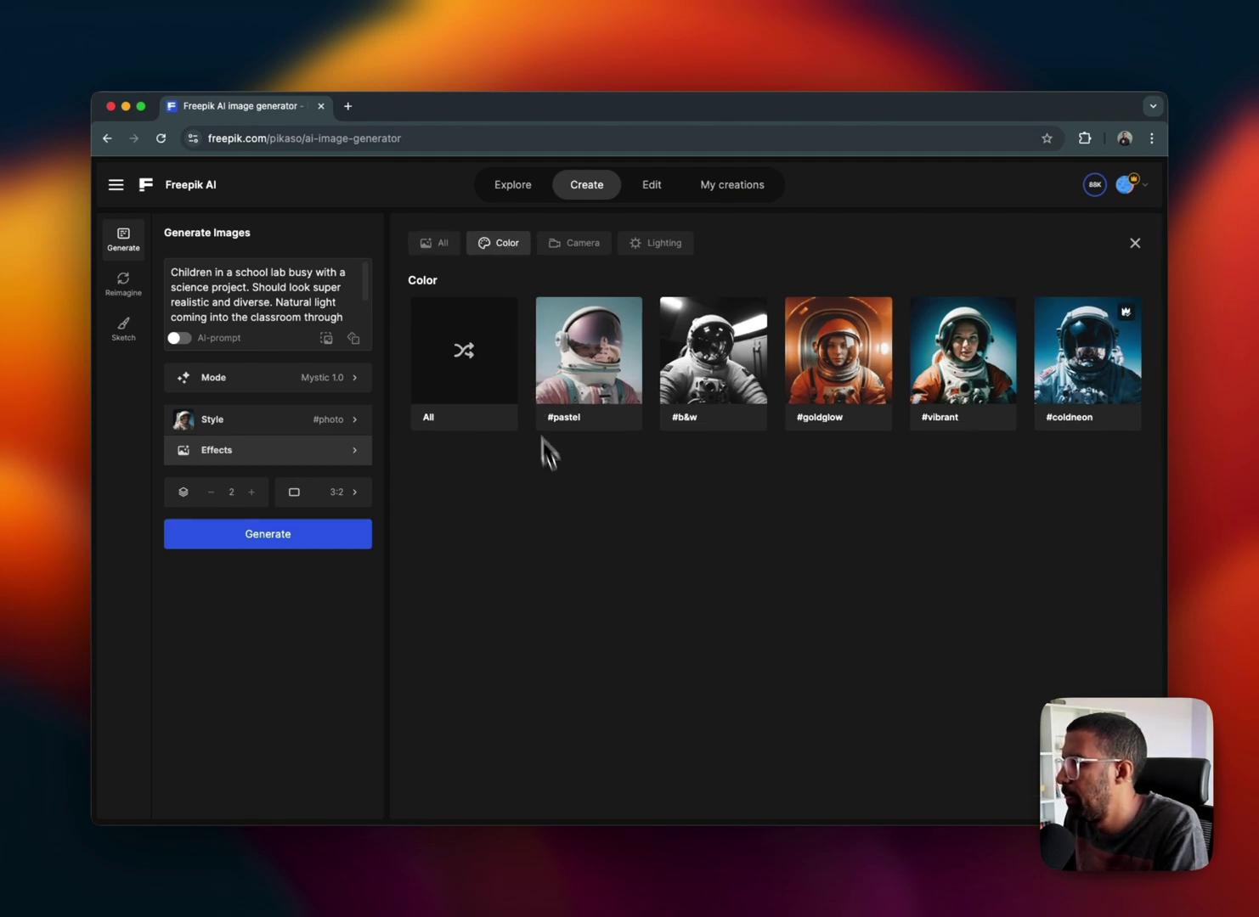
left_click(565, 245)
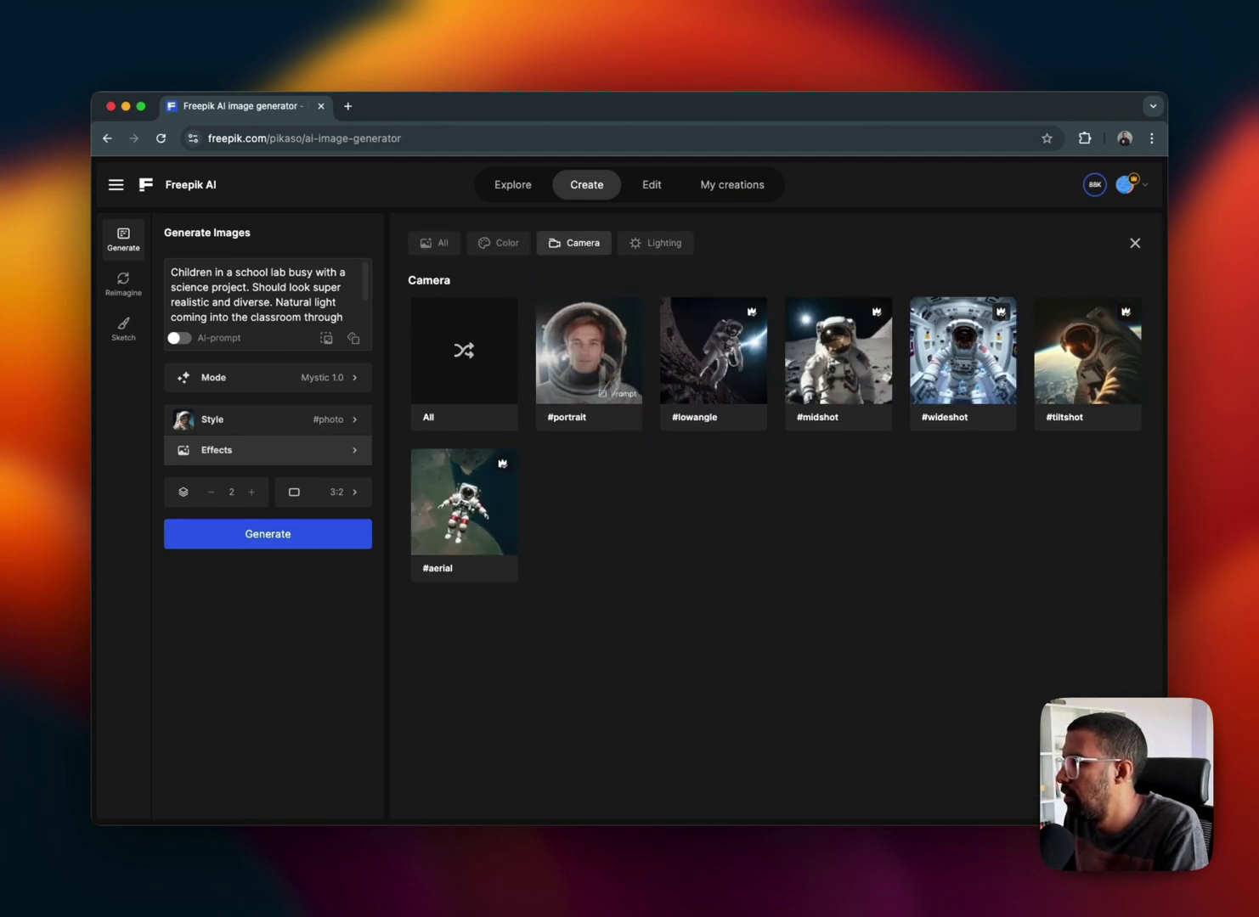
left_click(671, 249)
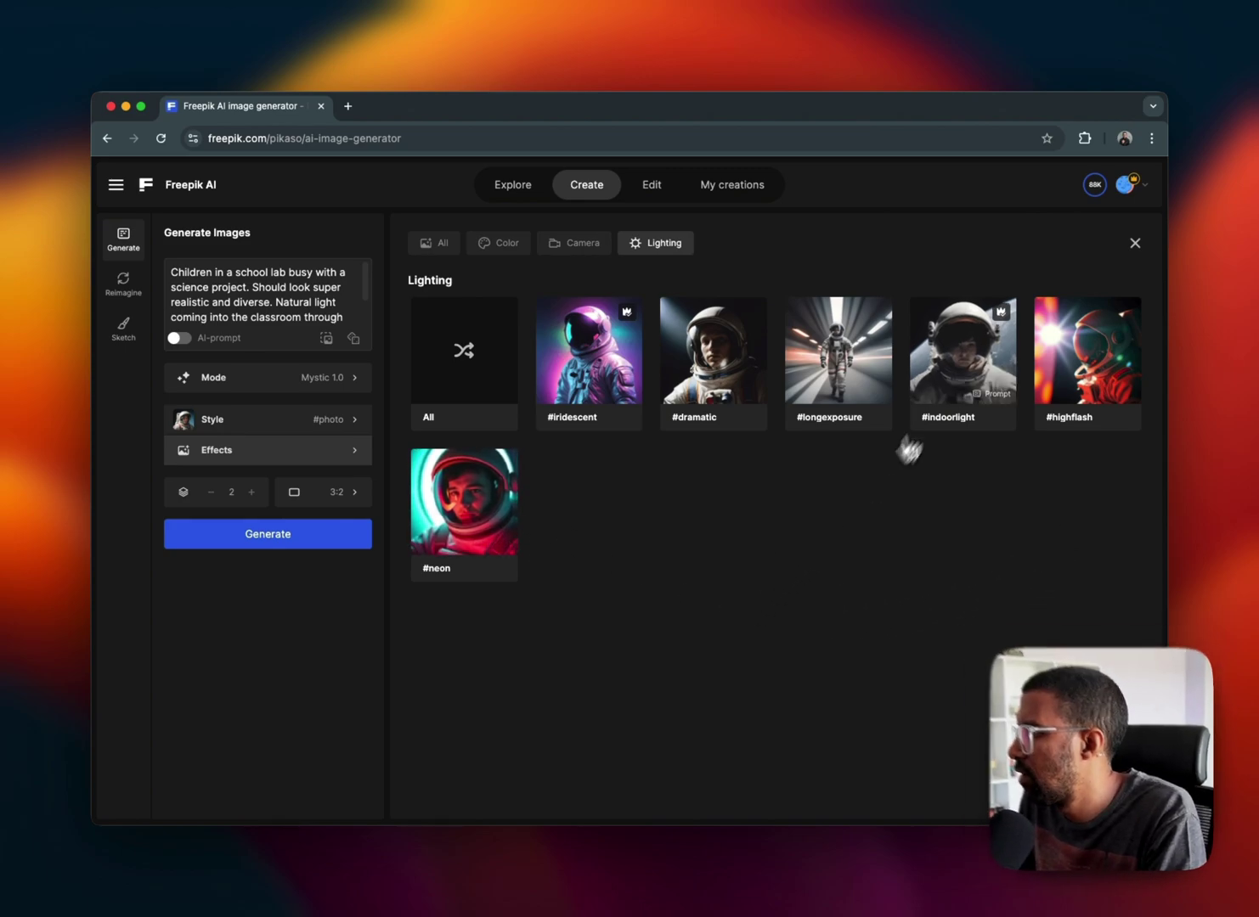
left_click(956, 400)
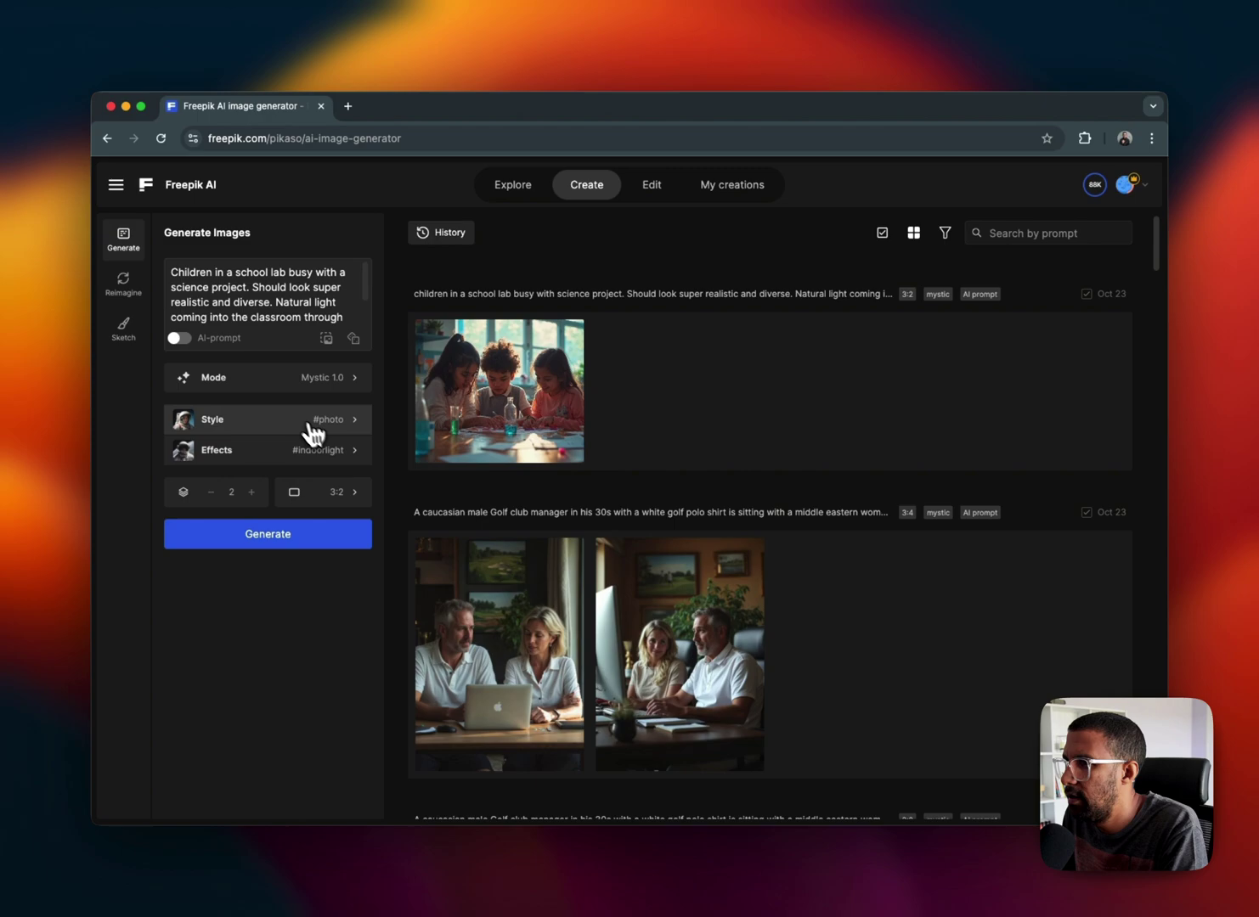
left_click(255, 455)
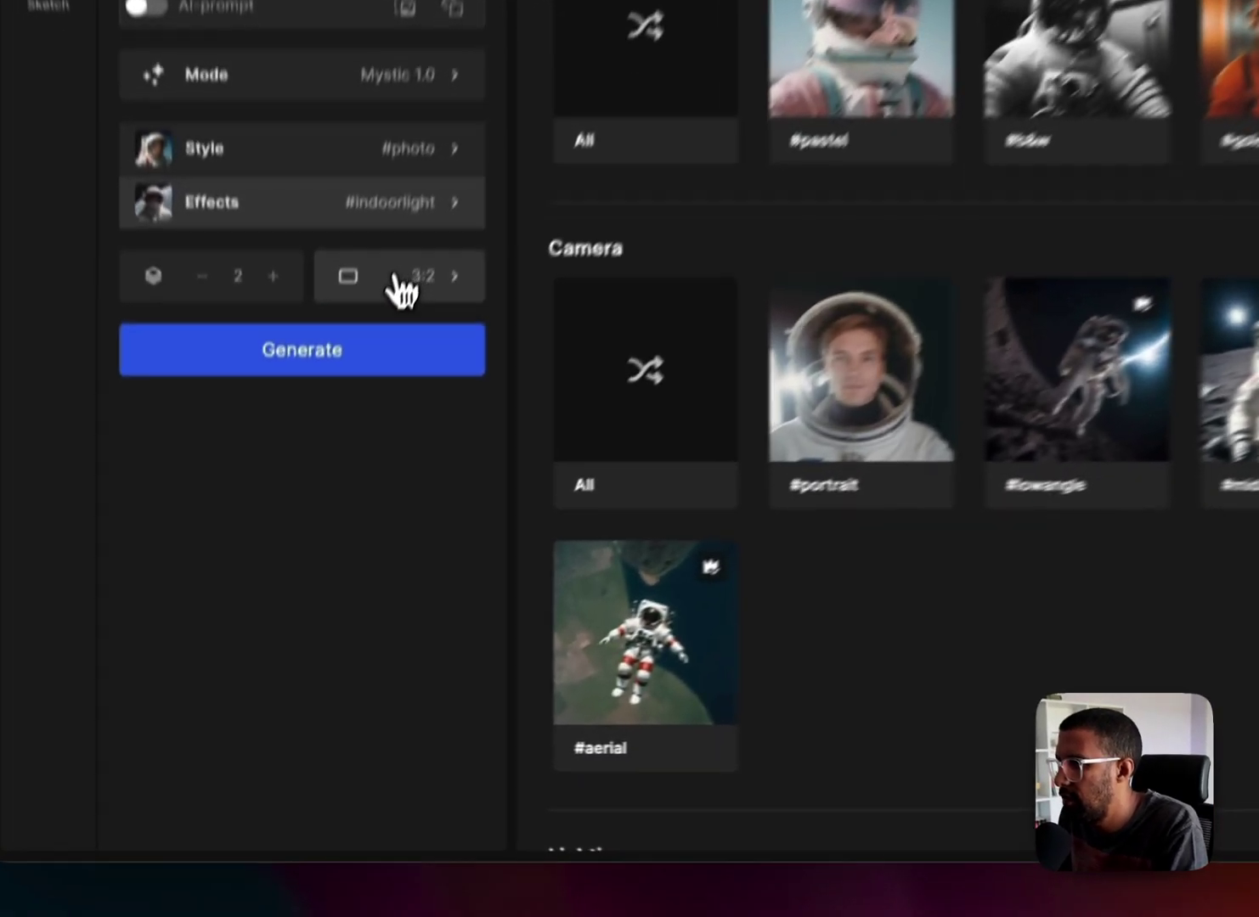
left_click(342, 501)
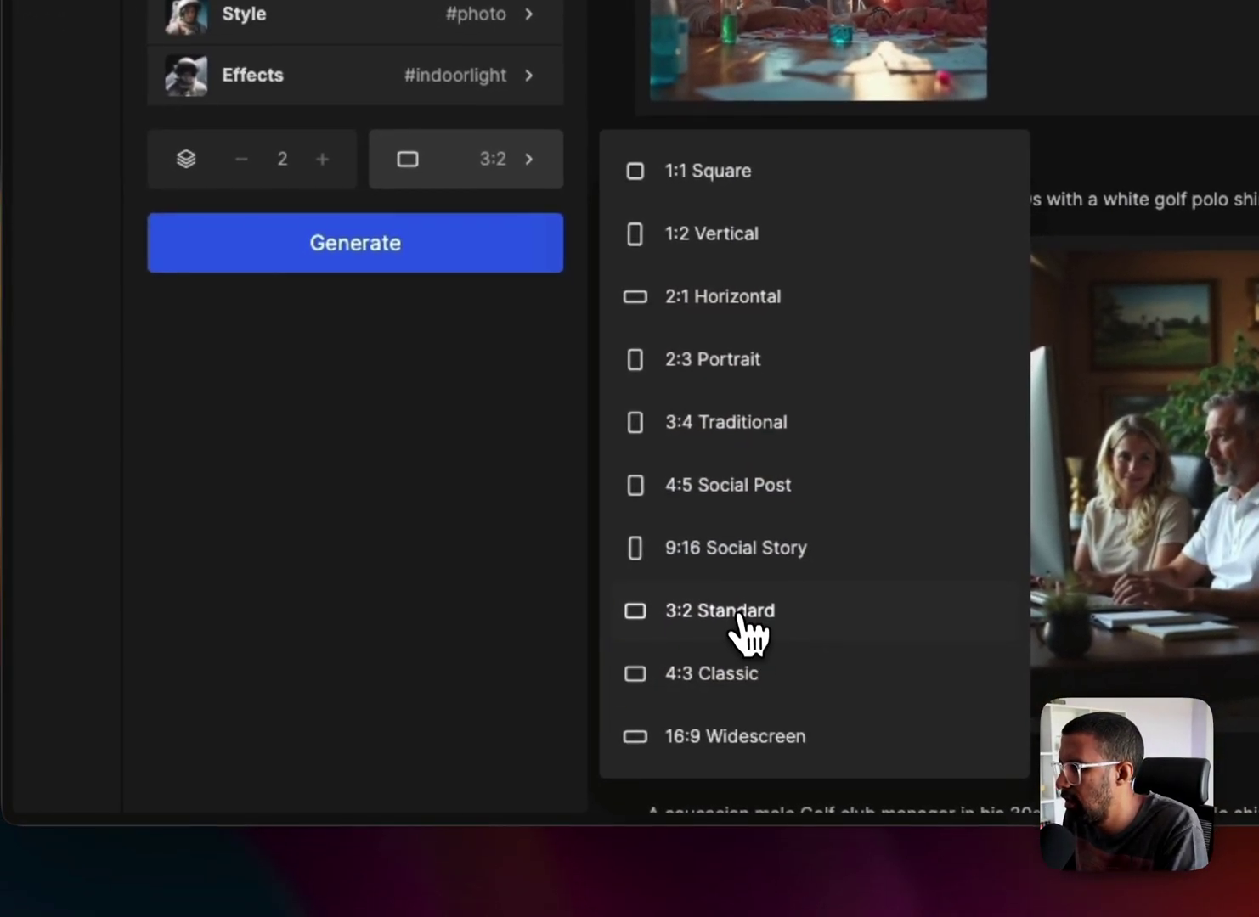
left_click(695, 659)
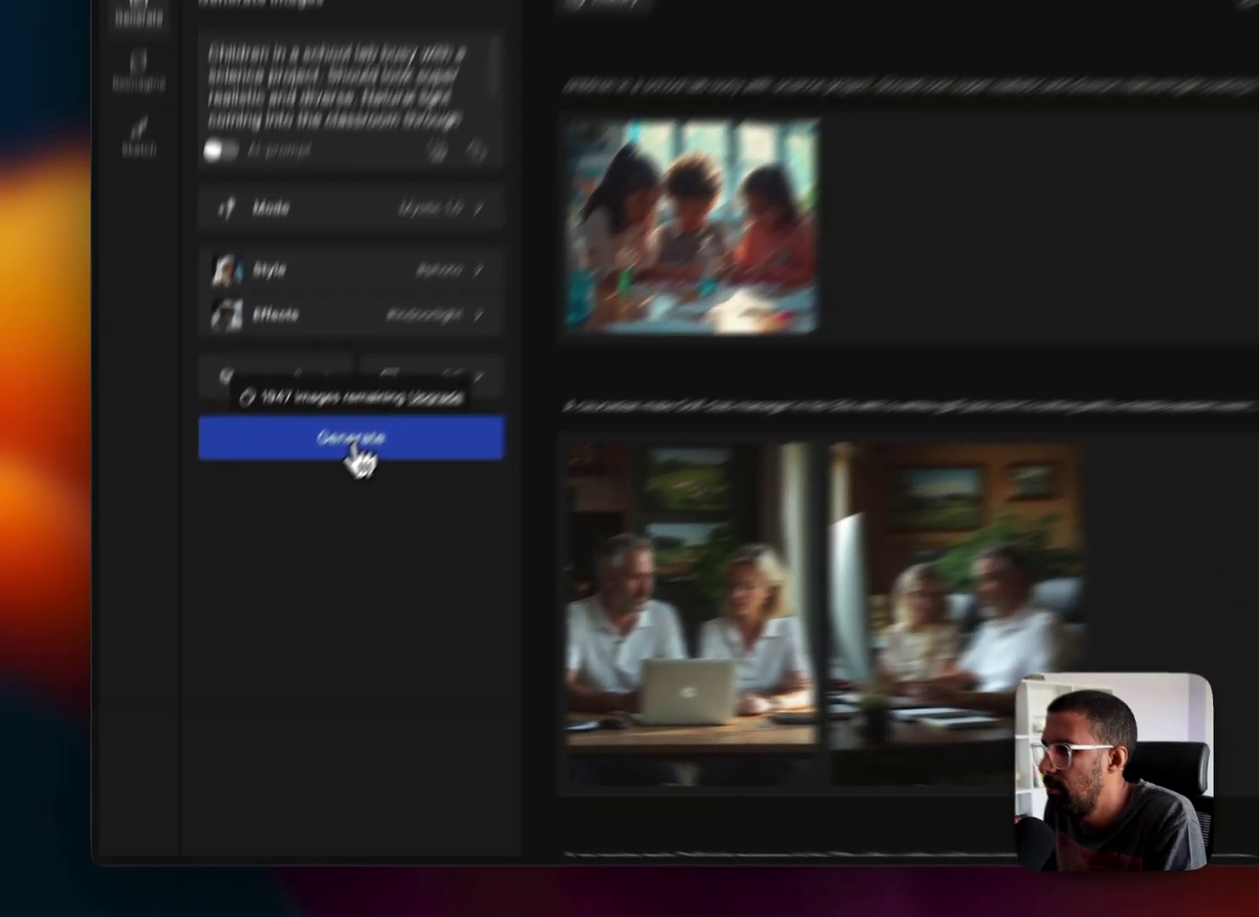
Generate two 3:2 images from the school lab prompt, reviewing the prompt while they load
left_click(272, 542)
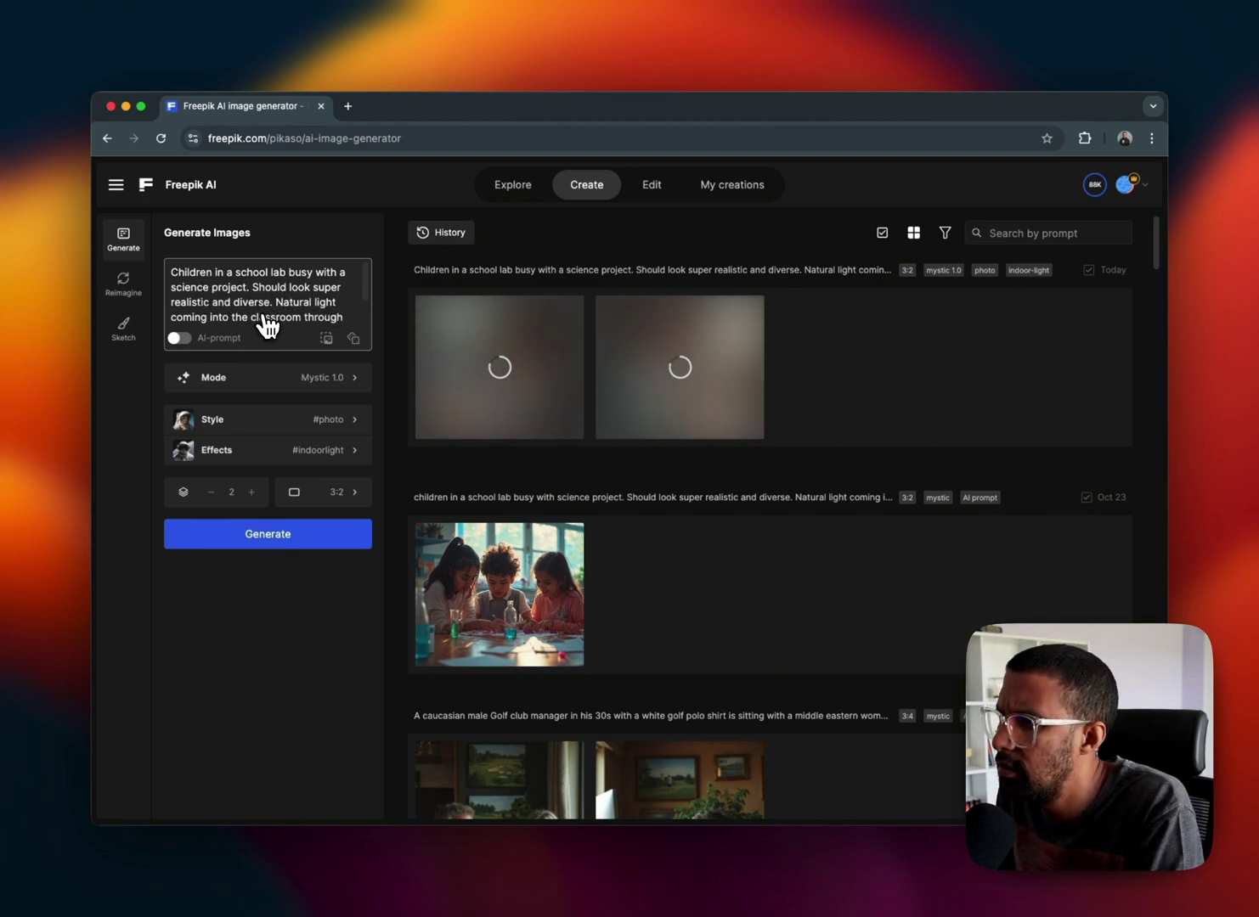
scroll(267, 327, "down", 1)
scroll(267, 327, "down", 2)
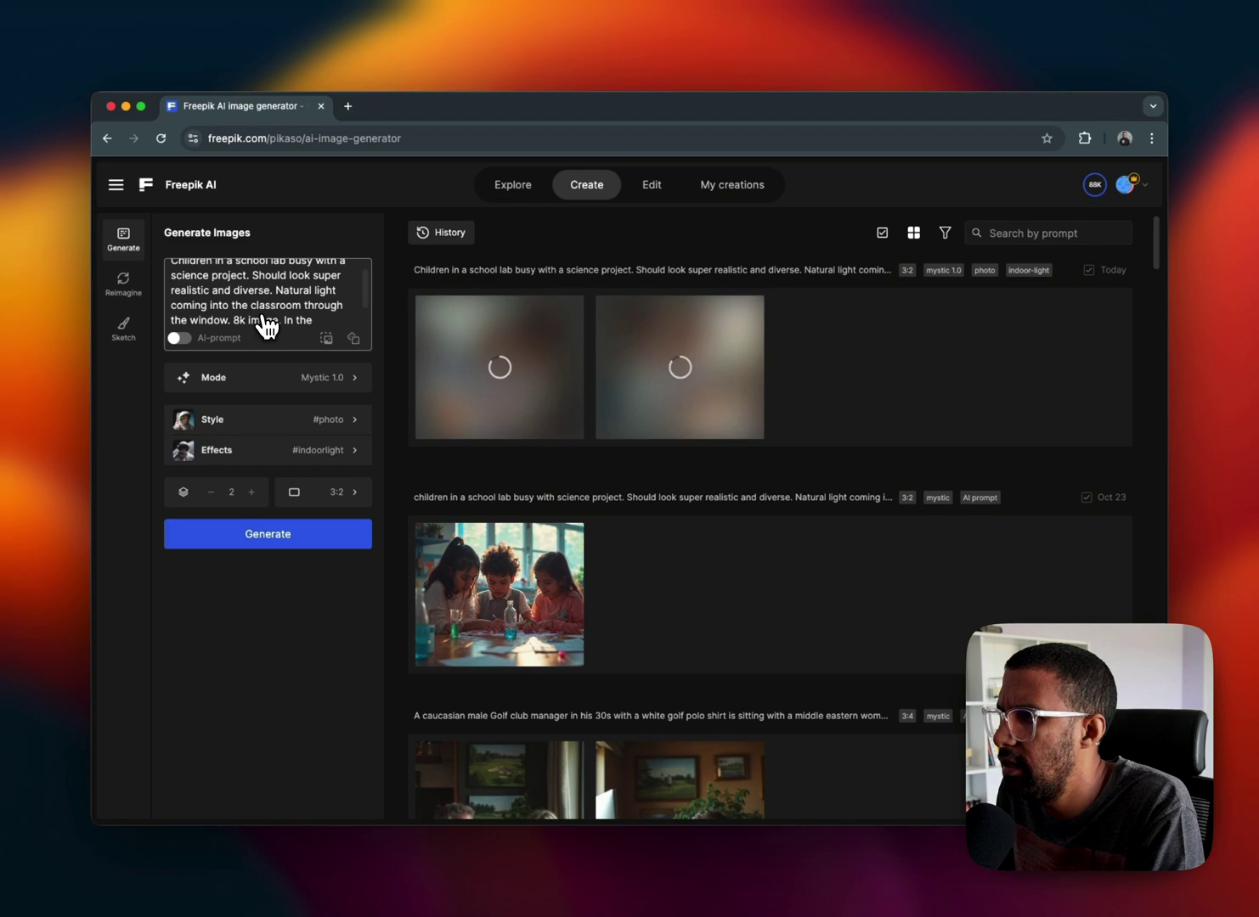
scroll(266, 326, "down", 3)
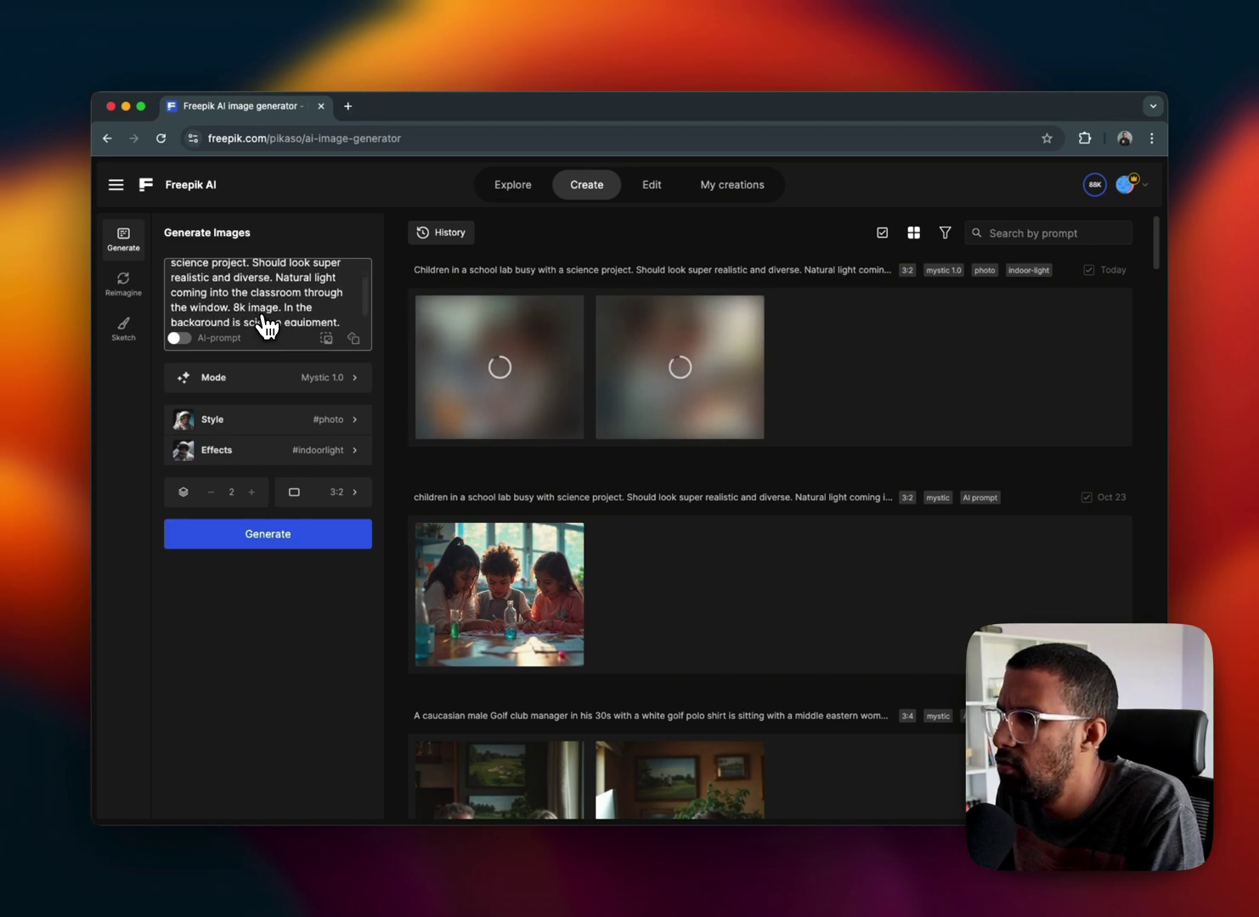
scroll(267, 327, "down", 1)
scroll(267, 326, "down", 1)
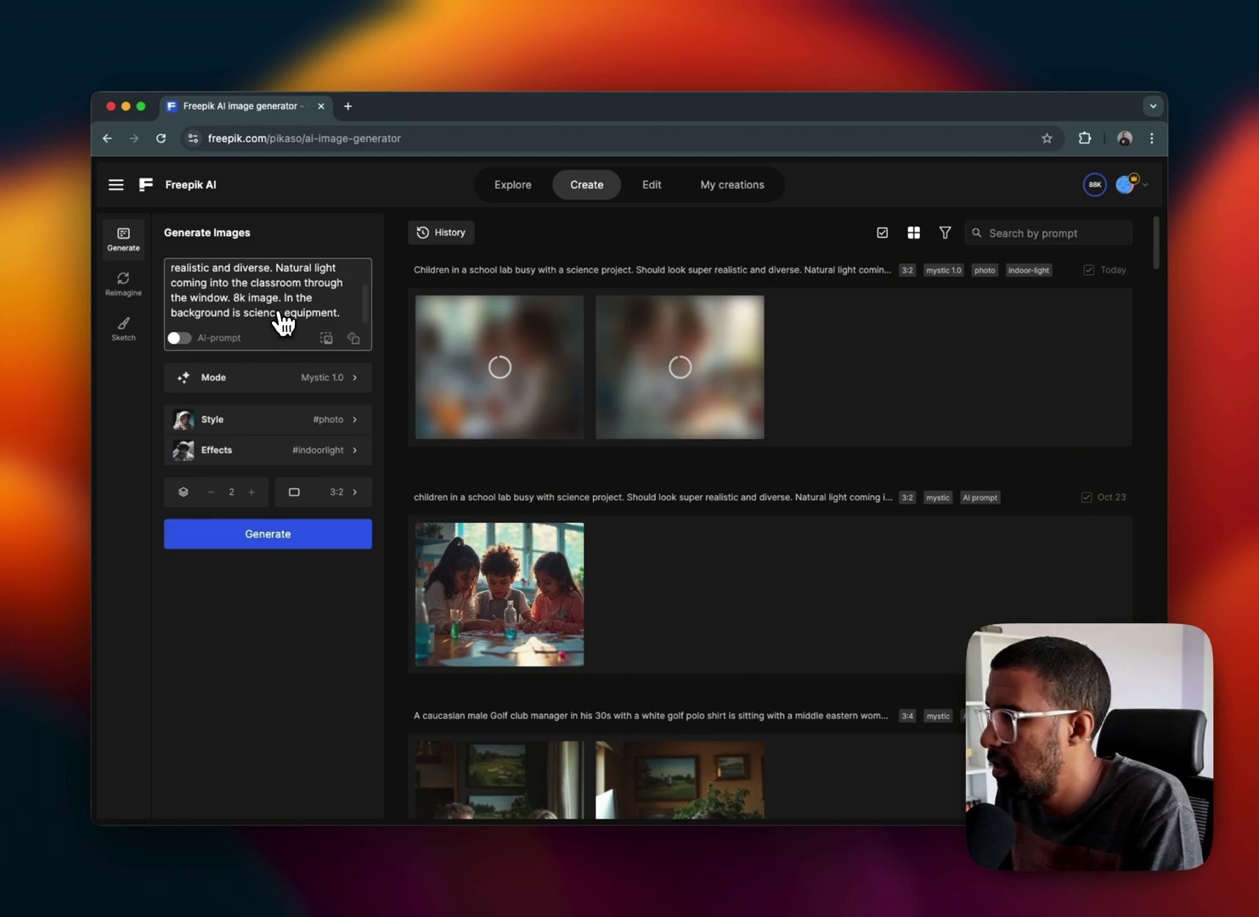
scroll(284, 323, "up", 5)
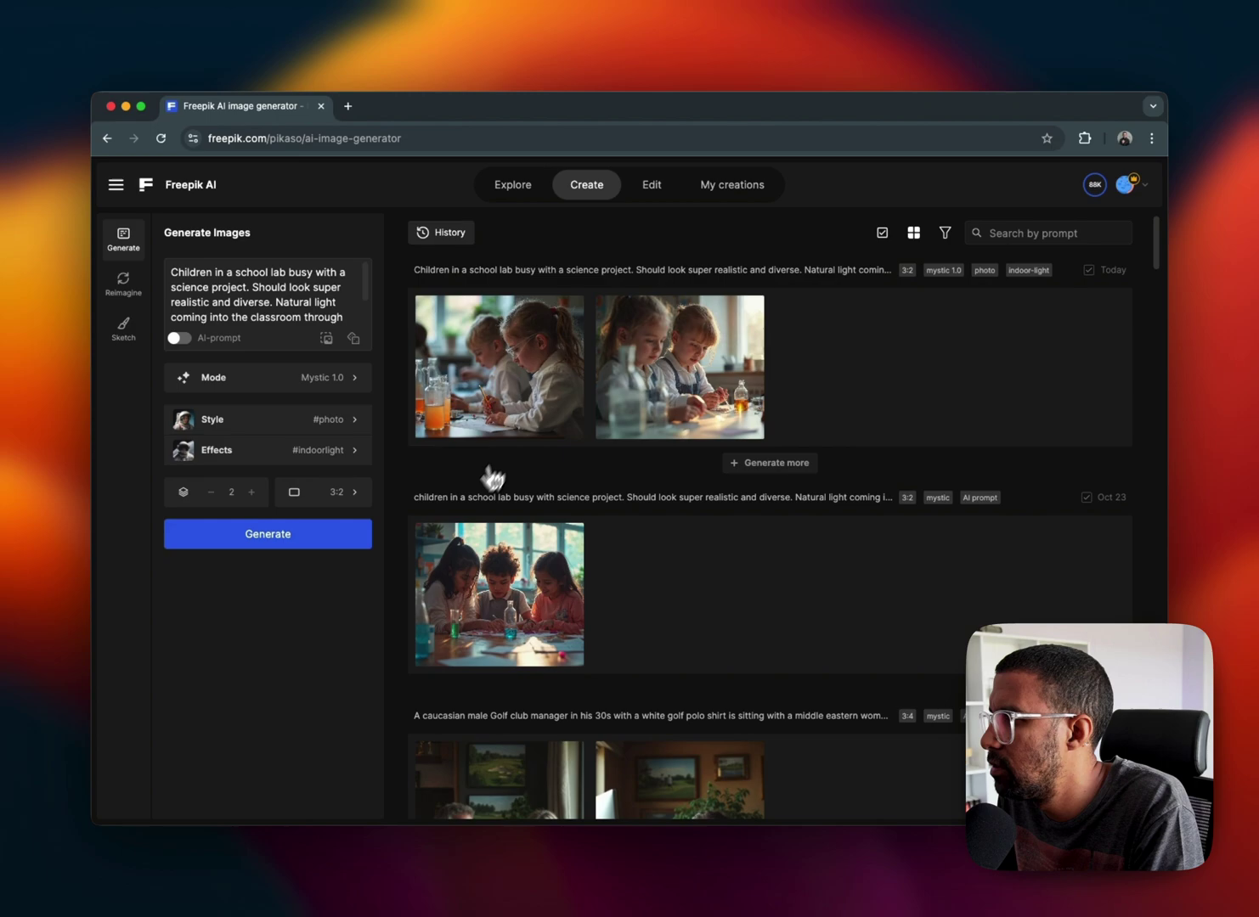
Open the first new lab image in Edit, then switch to the second, two girls handling lab bottles
left_click(489, 366)
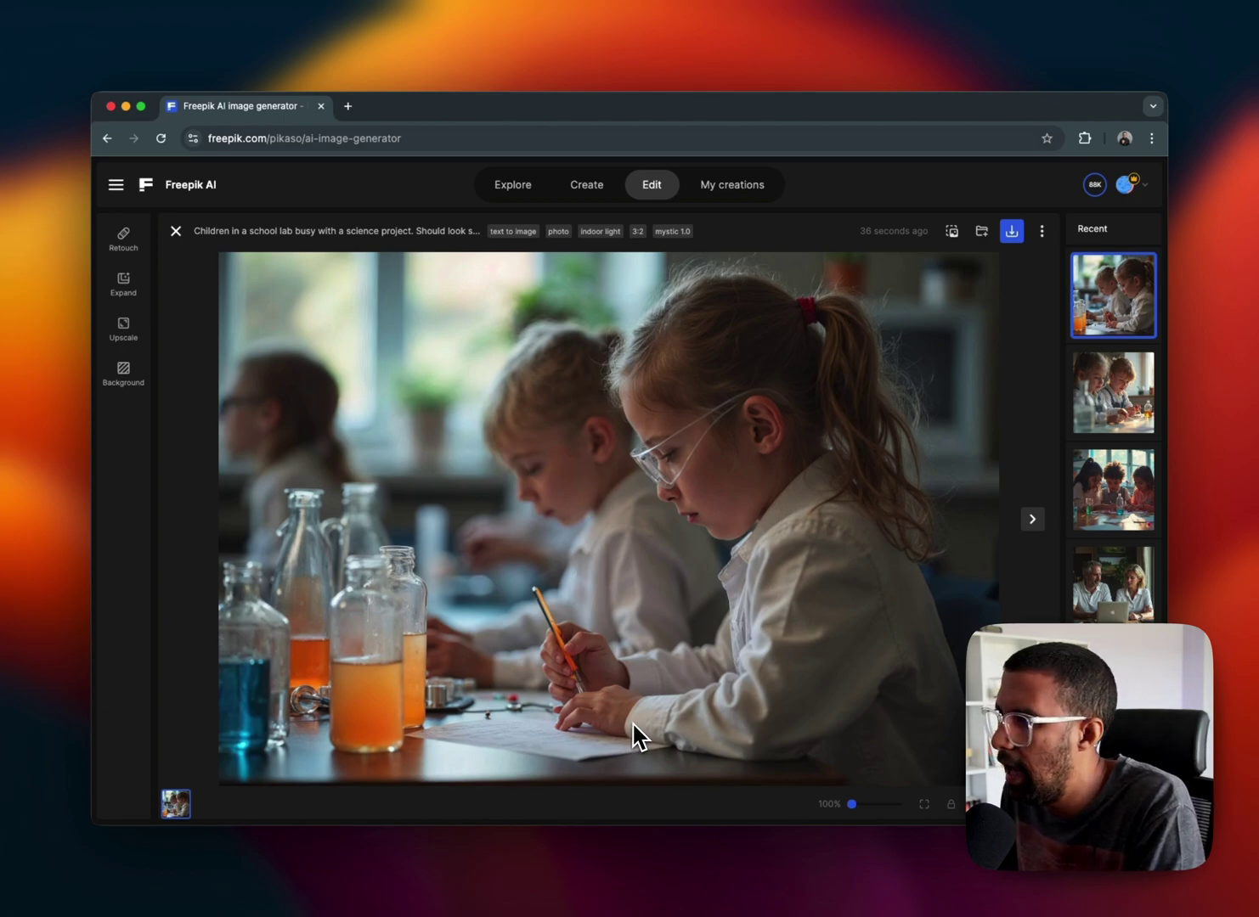
left_click(1104, 395)
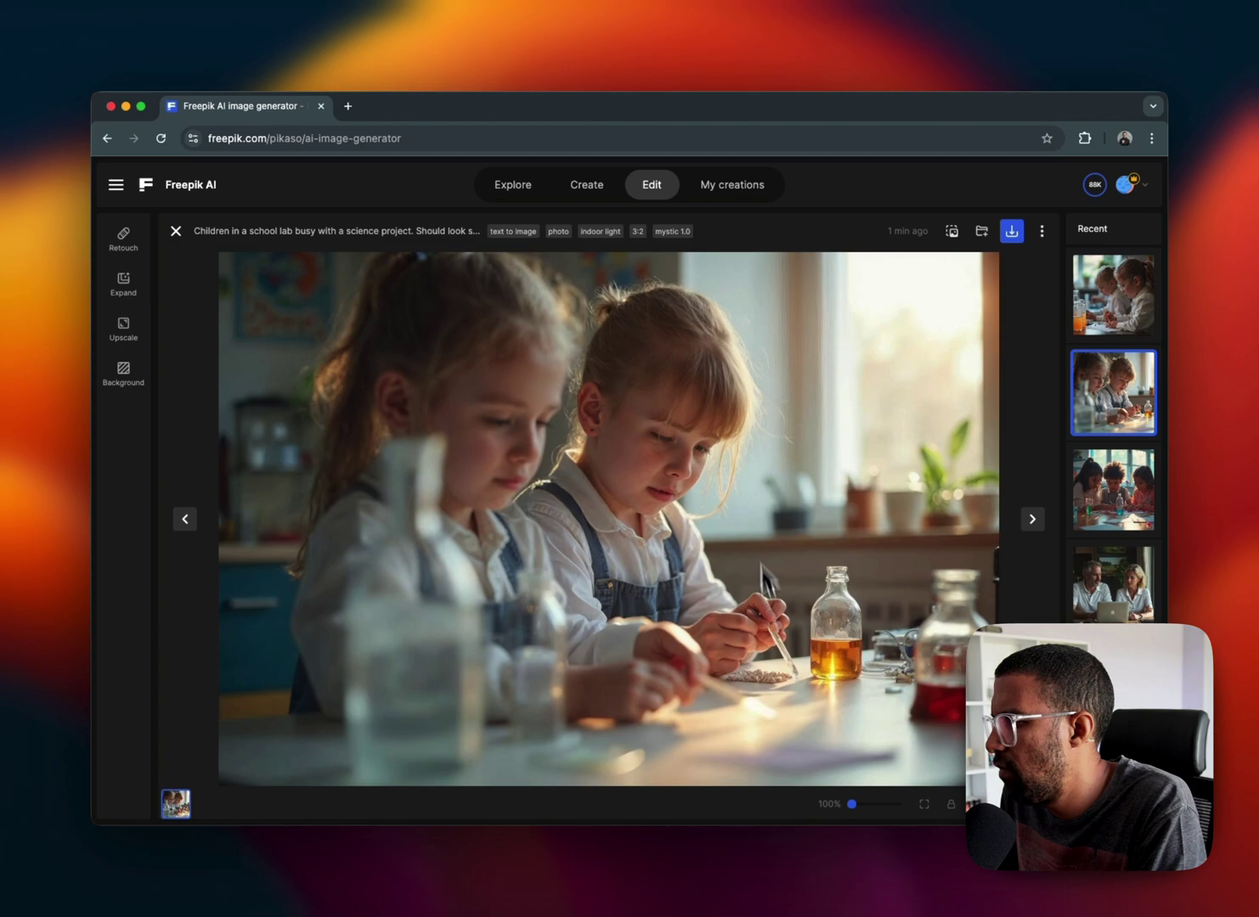
Retouch the girl's hand and pipette area, compare the variants, and keep the fourth one
left_click(134, 249)
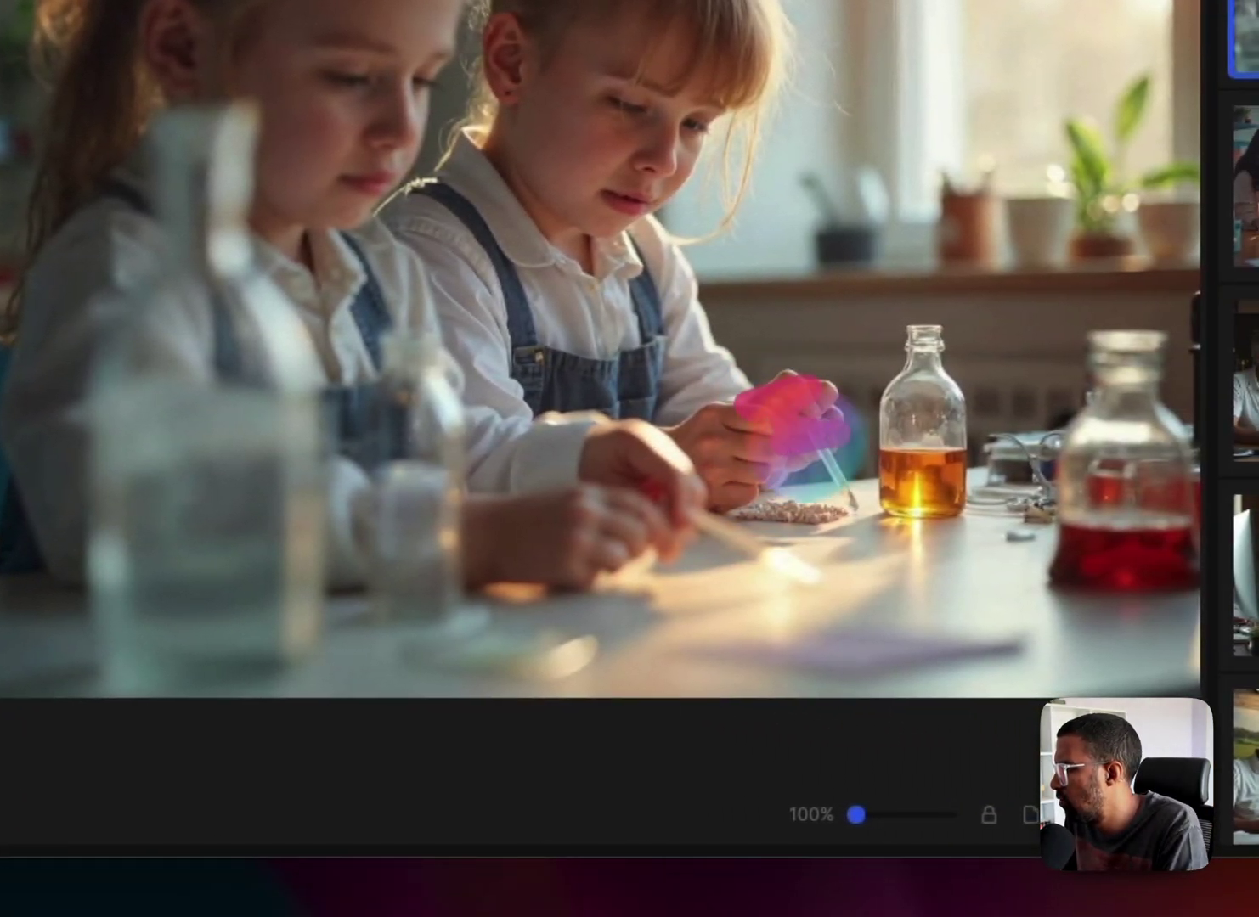
mouse_move(794, 415)
left_mouse_down()
mouse_move(810, 409)
mouse_move(787, 394)
mouse_move(798, 400)
left_mouse_up()
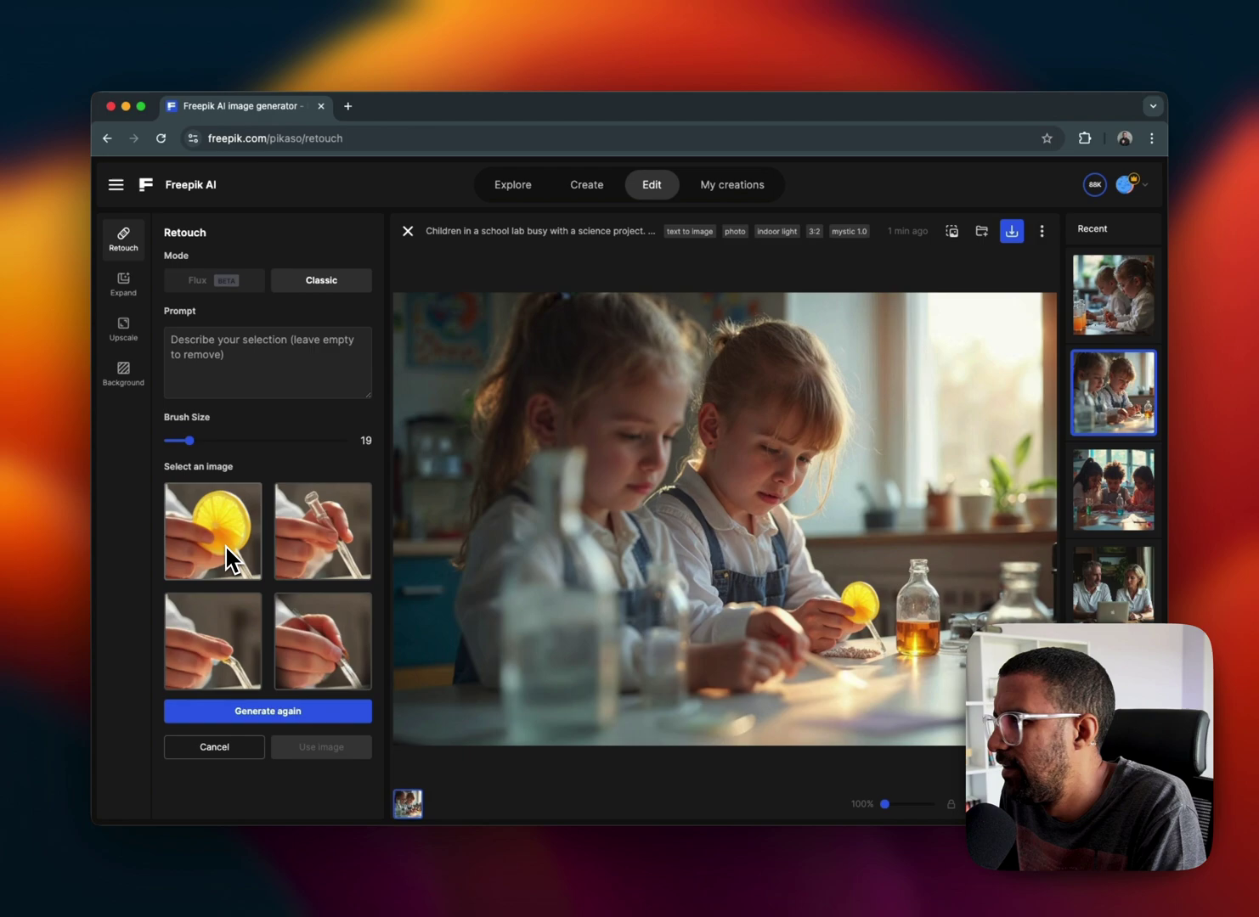
left_click(339, 560)
left_click(342, 645)
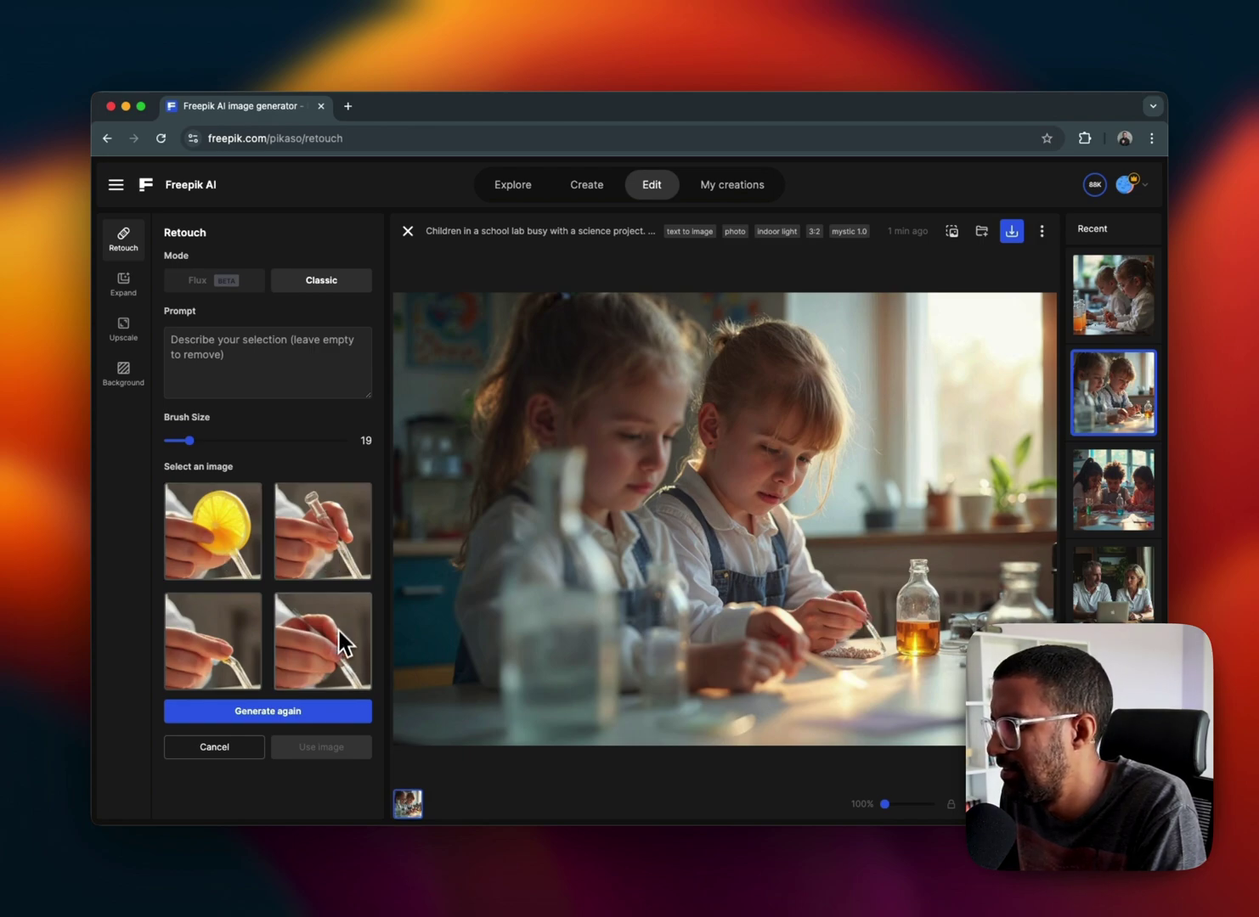
left_click(240, 663)
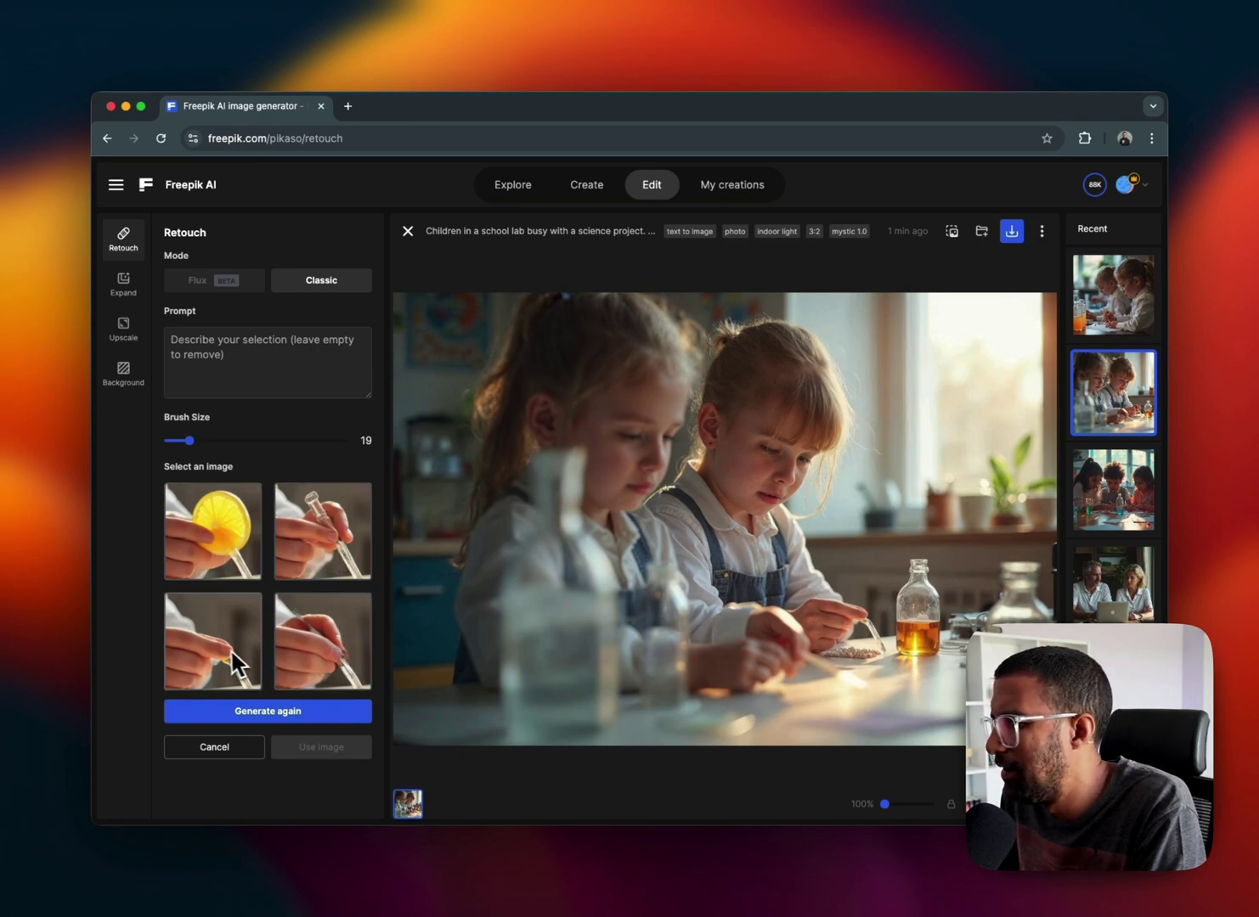
left_click(304, 662)
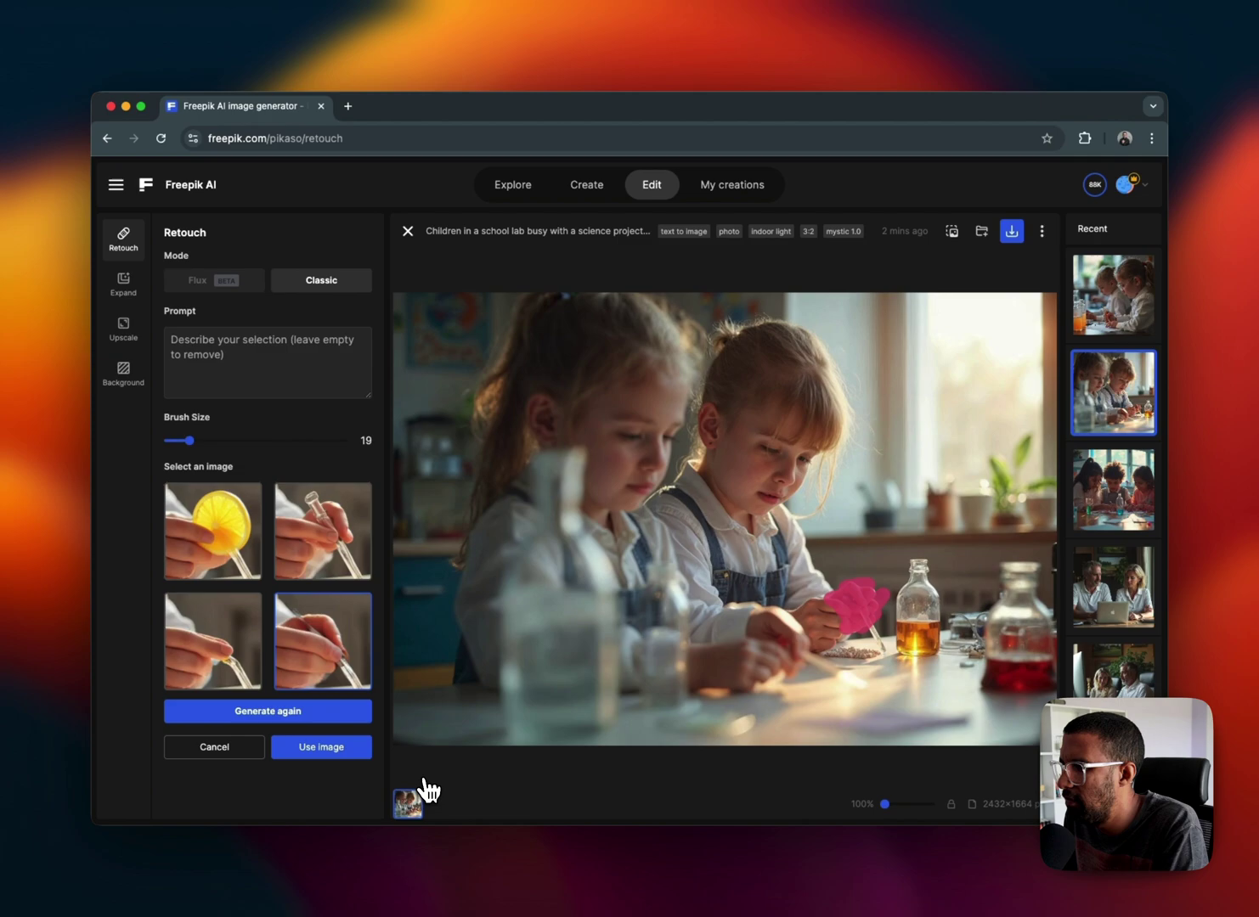
left_click(125, 292)
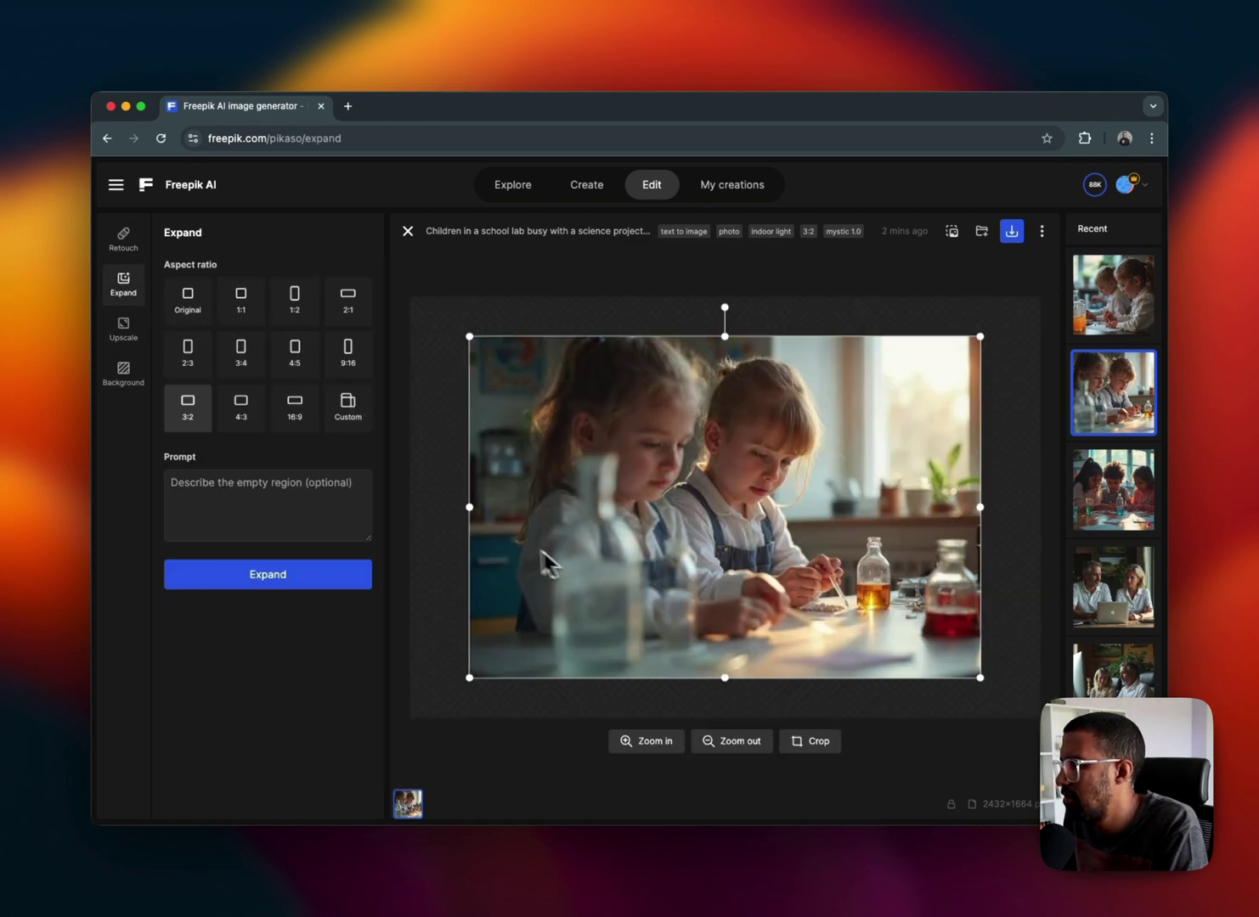
Enlarge the expand frame up and left, view Upscale, then return to Retouch (Classic, brush 19)
mouse_move(470, 337)
left_mouse_down()
mouse_move(408, 286)
mouse_move(577, 401)
mouse_move(437, 264)
mouse_move(469, 340)
mouse_move(485, 348)
mouse_move(438, 326)
mouse_move(447, 322)
left_mouse_up()
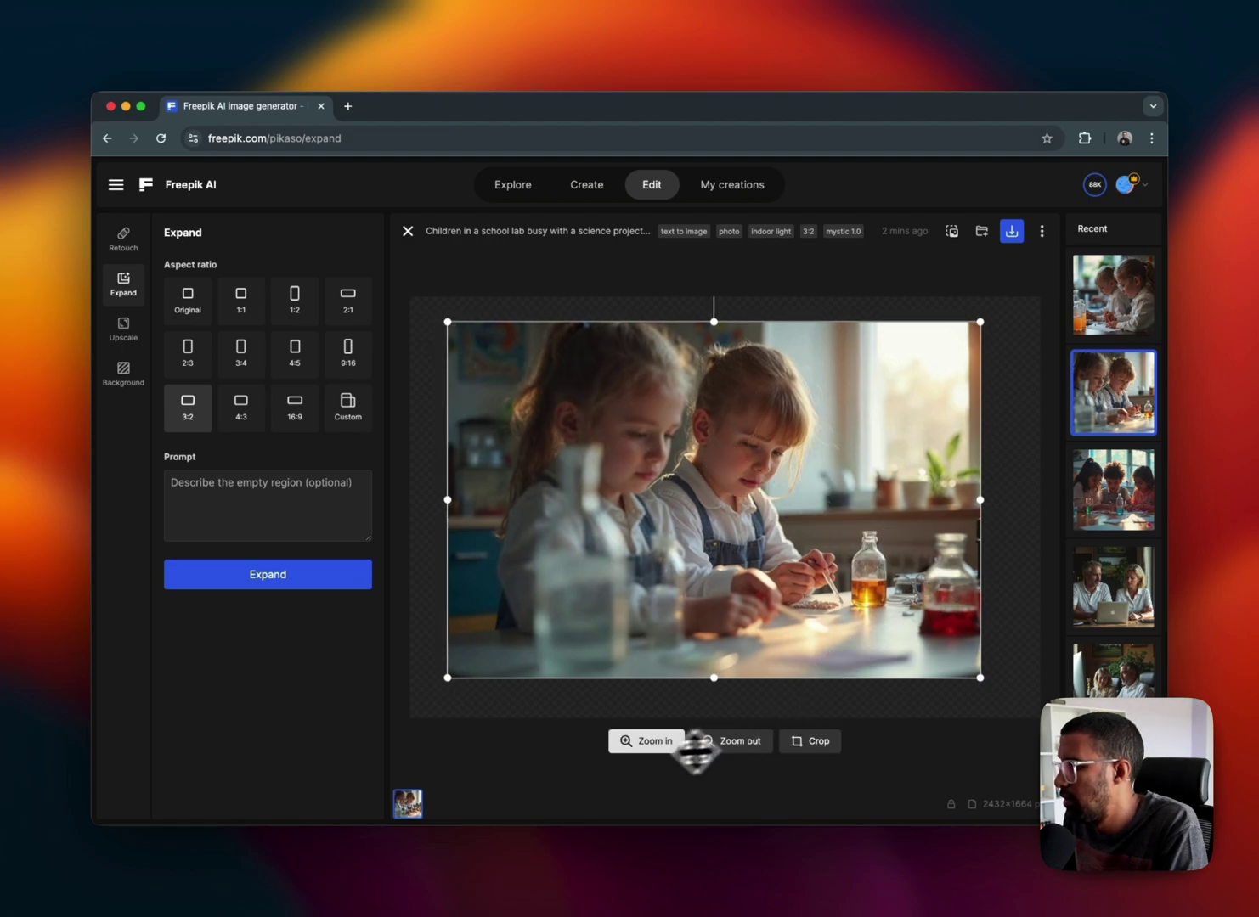
left_click(128, 334)
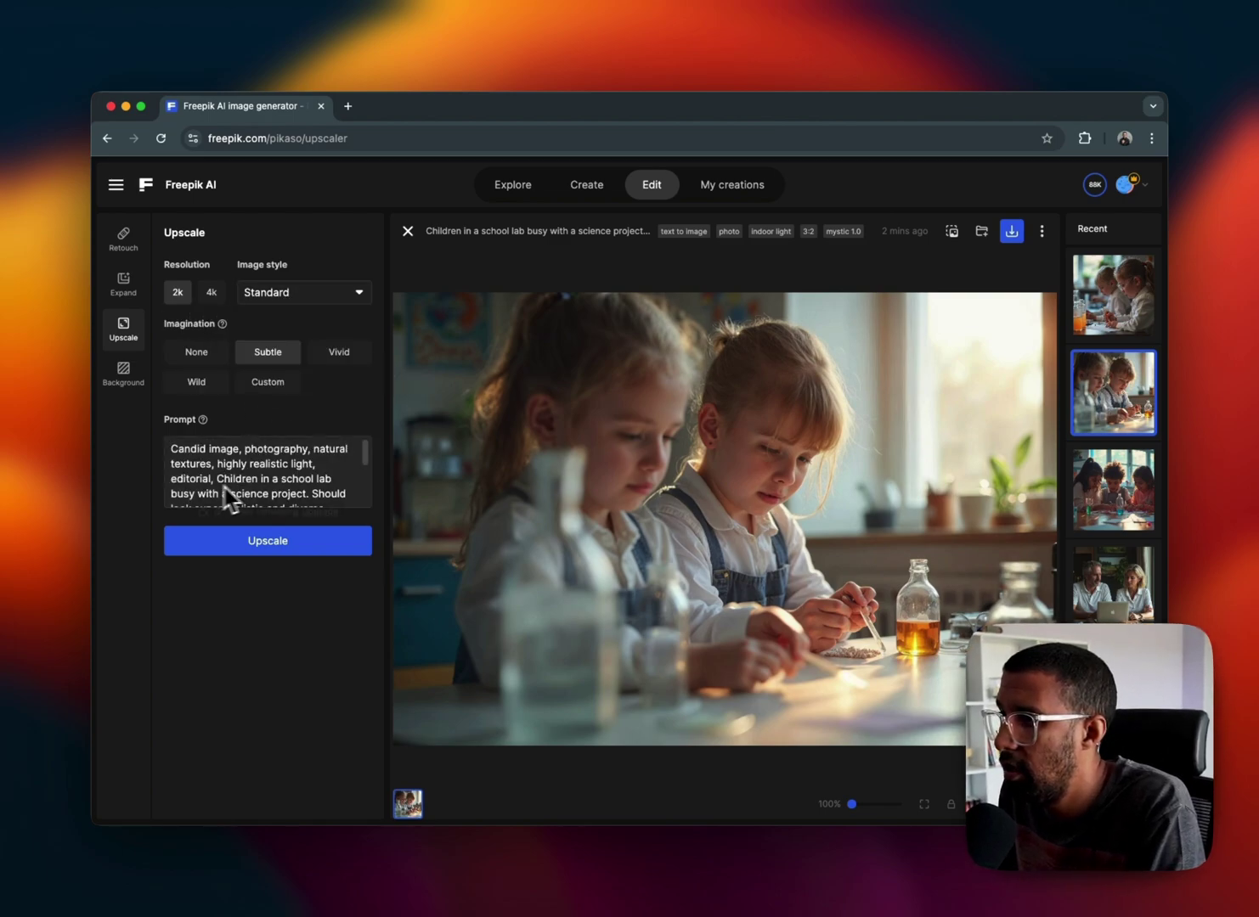
left_click(125, 242)
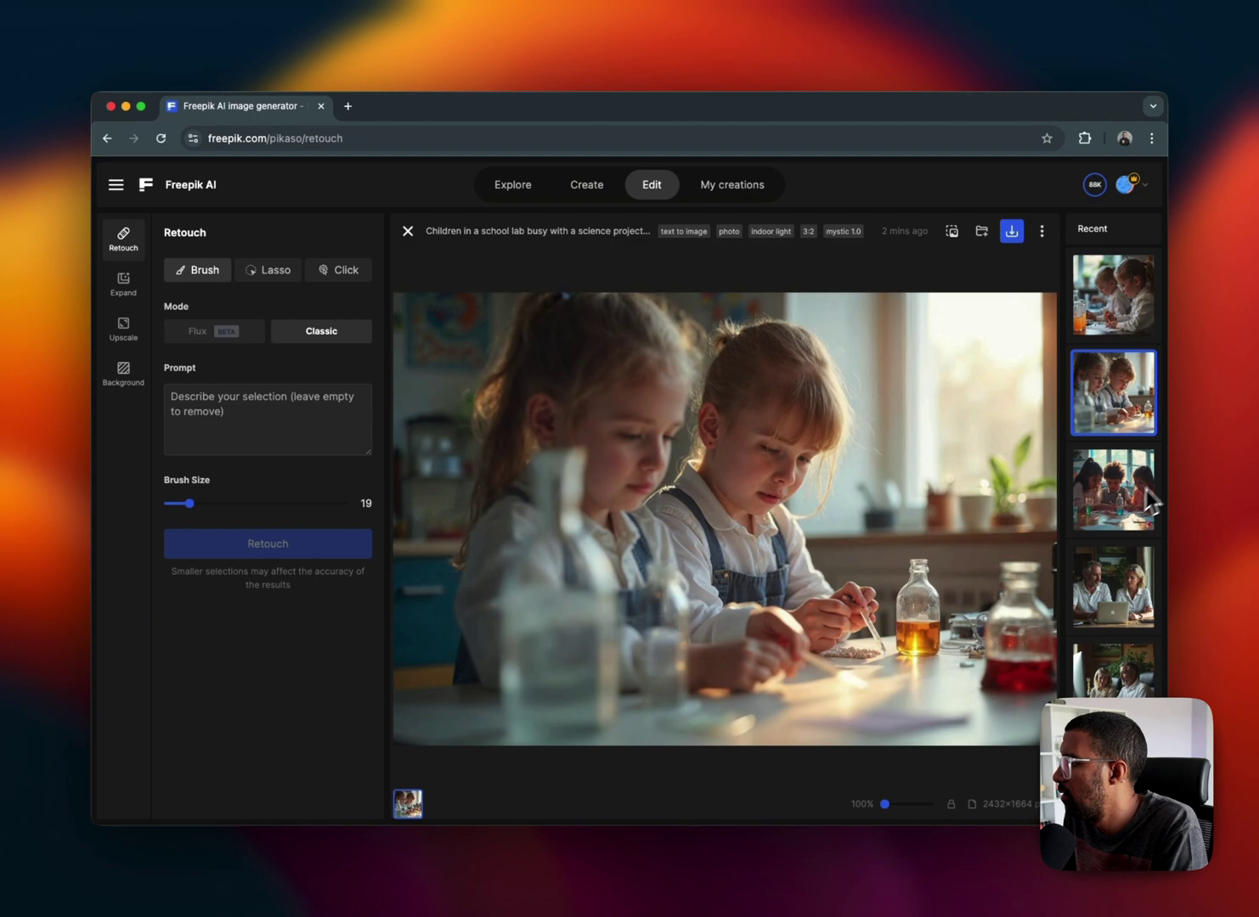
Load the third image, three children at a table with bottles and beakers, into the editor
left_click(1134, 508)
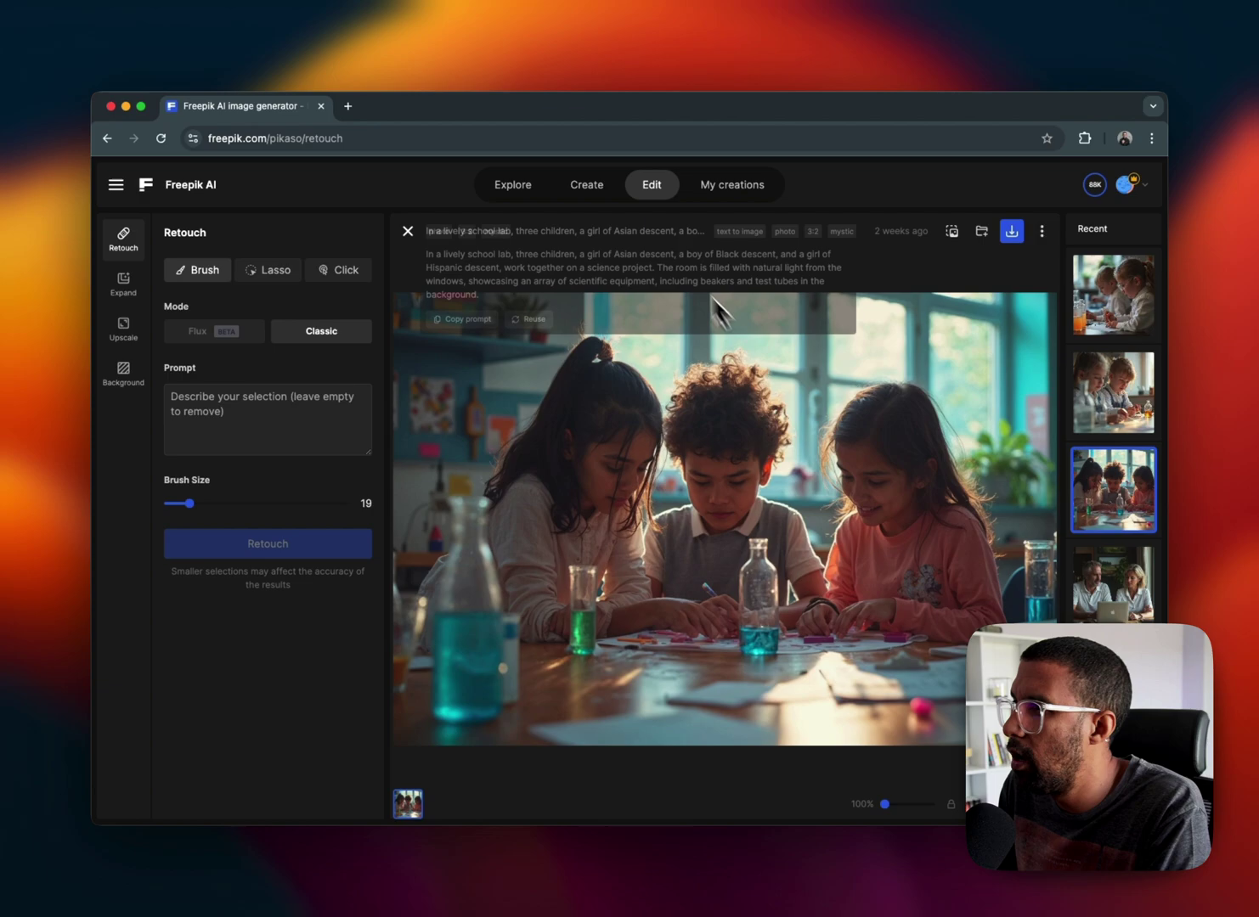
left_click(408, 234)
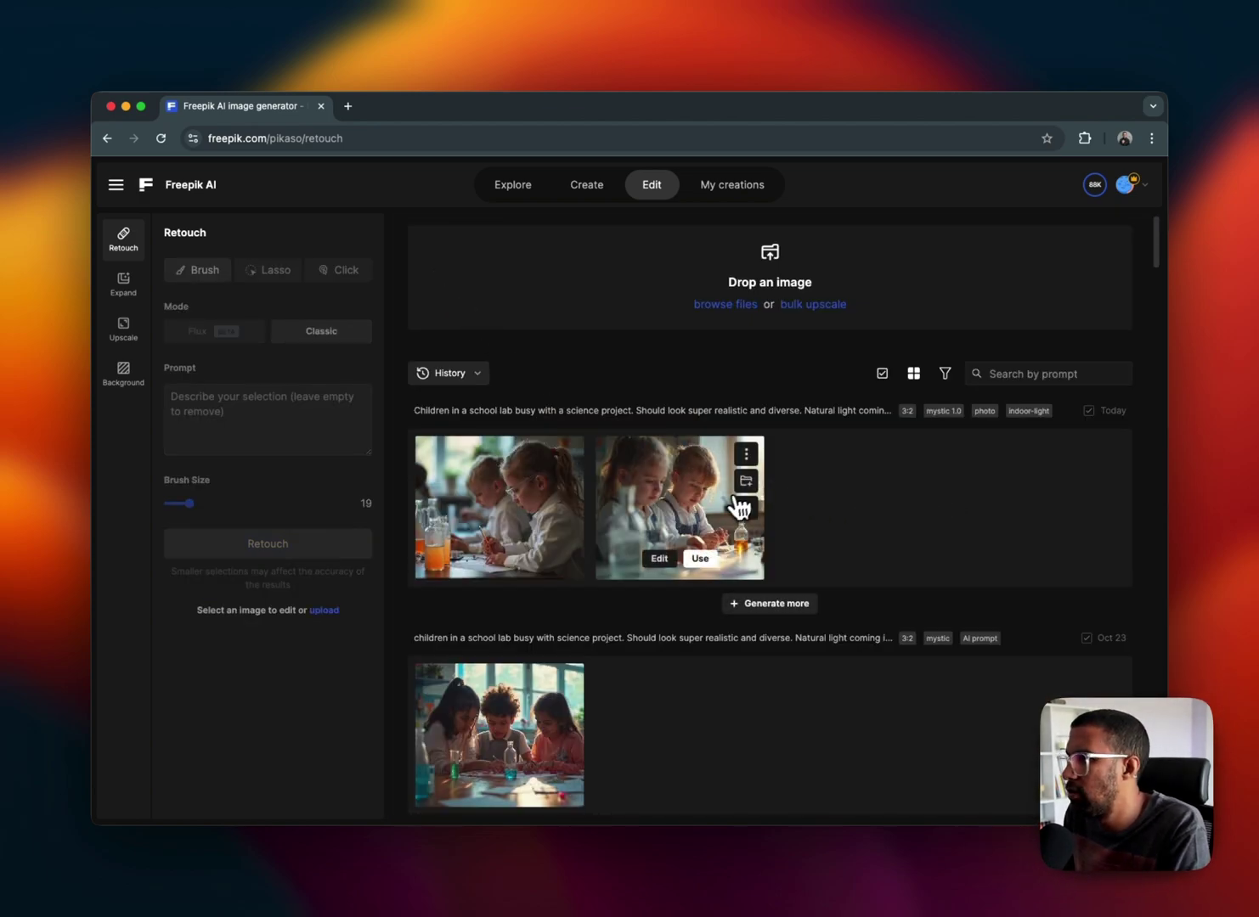
scroll(739, 509, "down", 6)
scroll(736, 510, "down", 2)
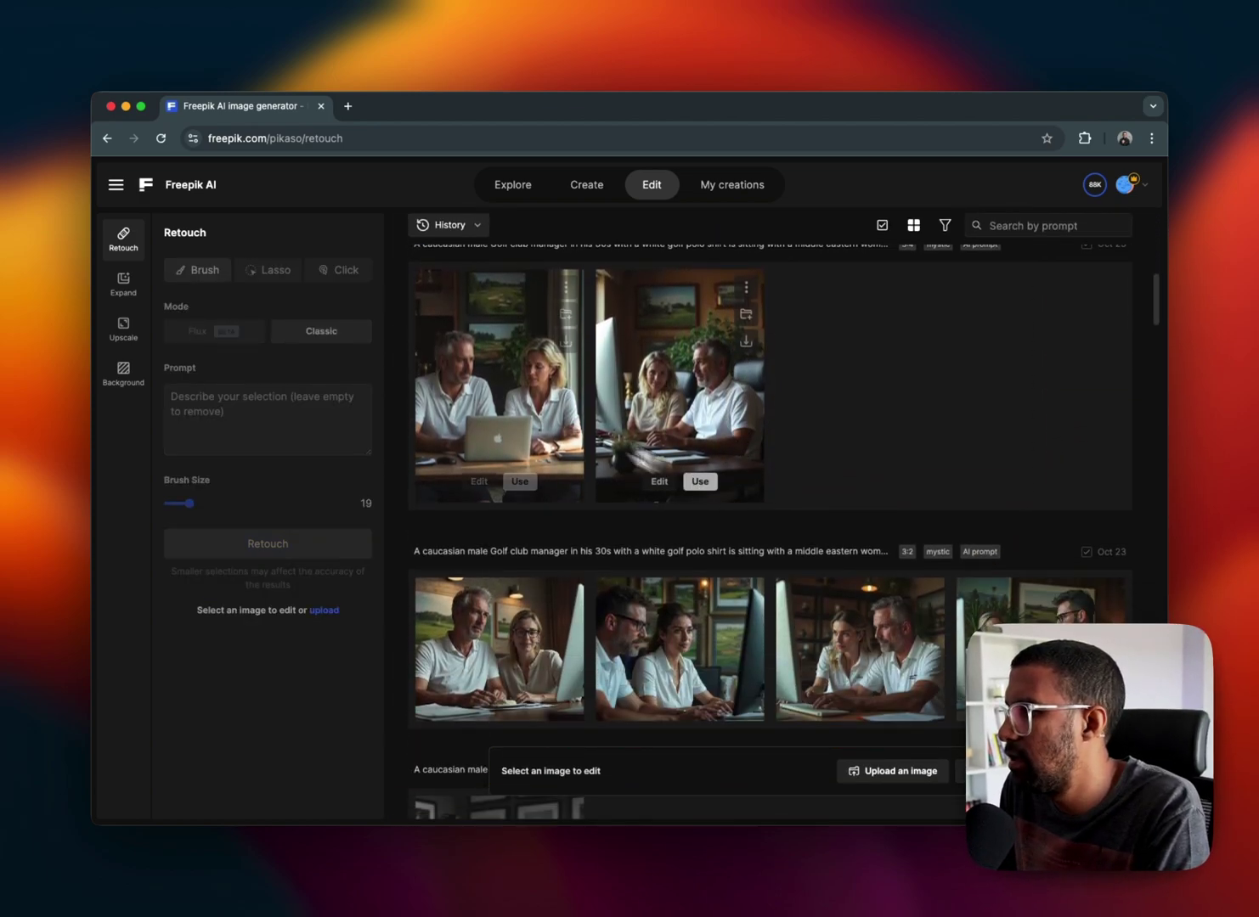
scroll(730, 507, "down", 4)
scroll(720, 520, "down", 8)
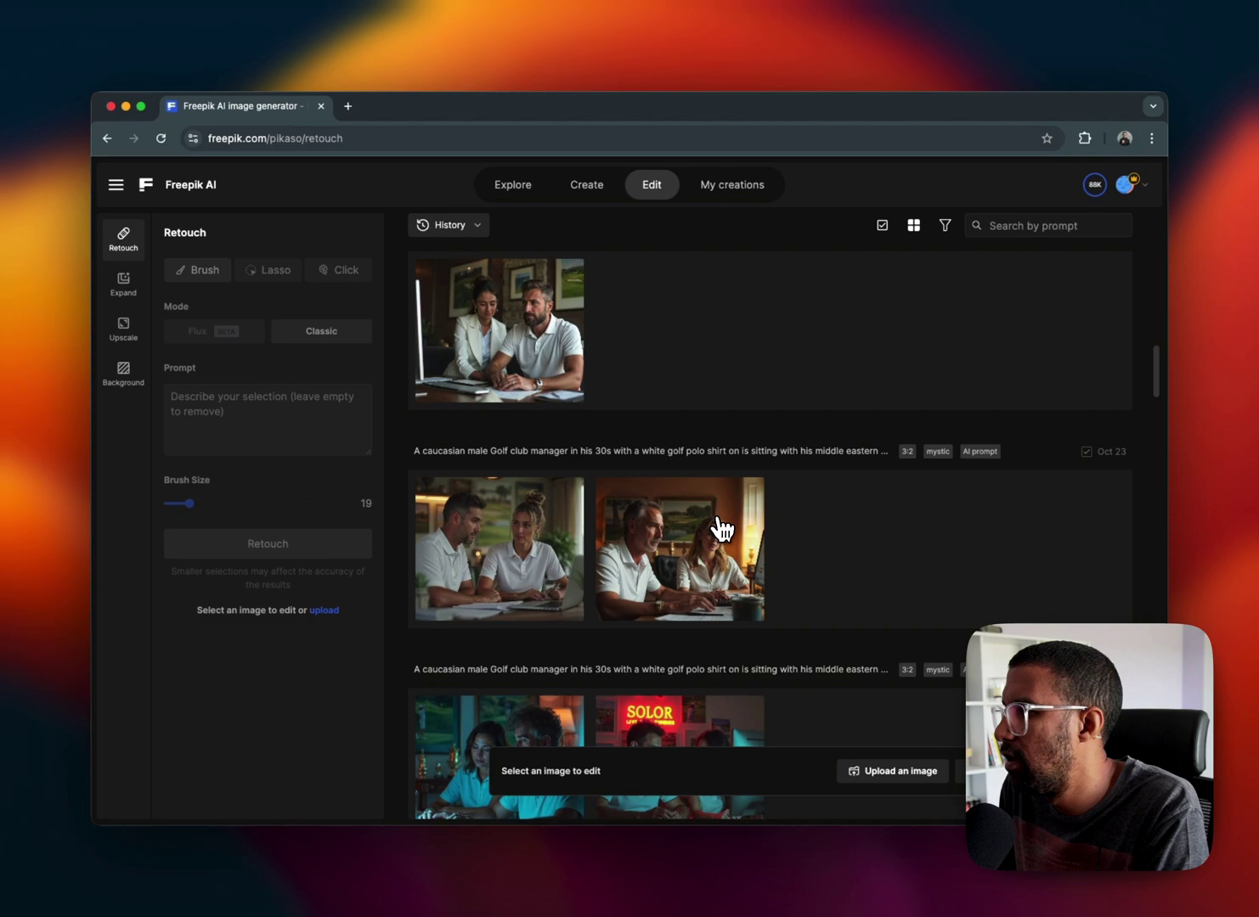
scroll(721, 521, "down", 8)
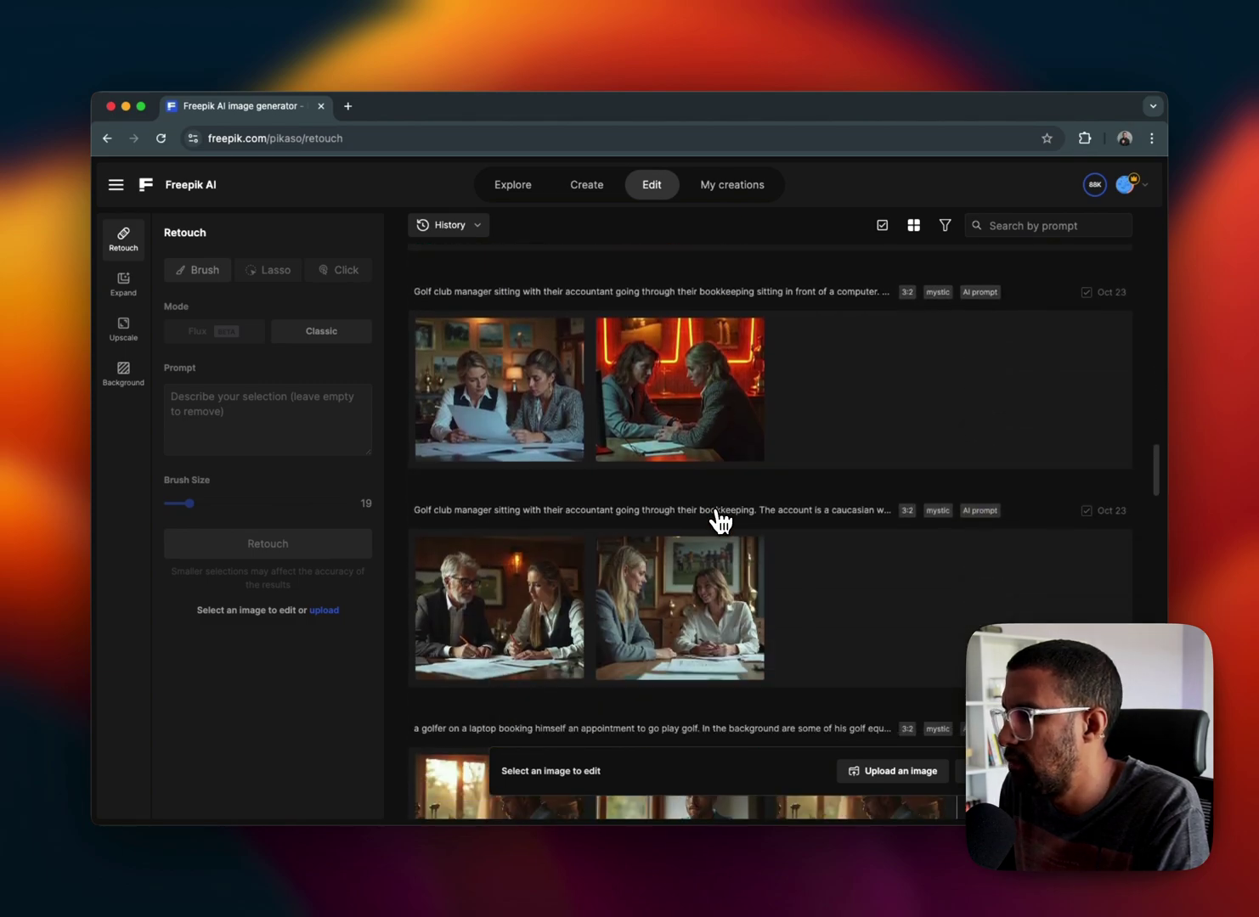
scroll(721, 520, "down", 8)
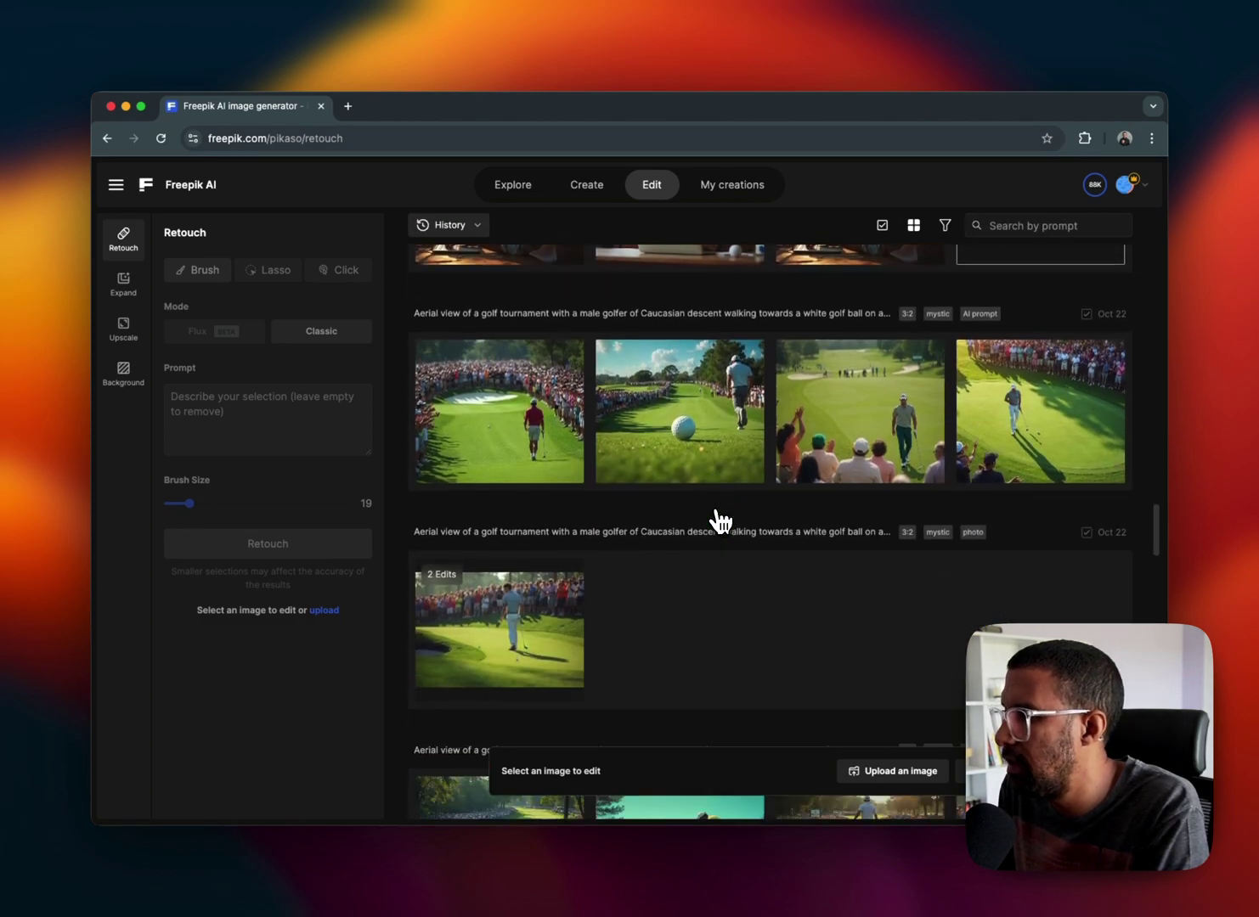
scroll(721, 520, "down", 3)
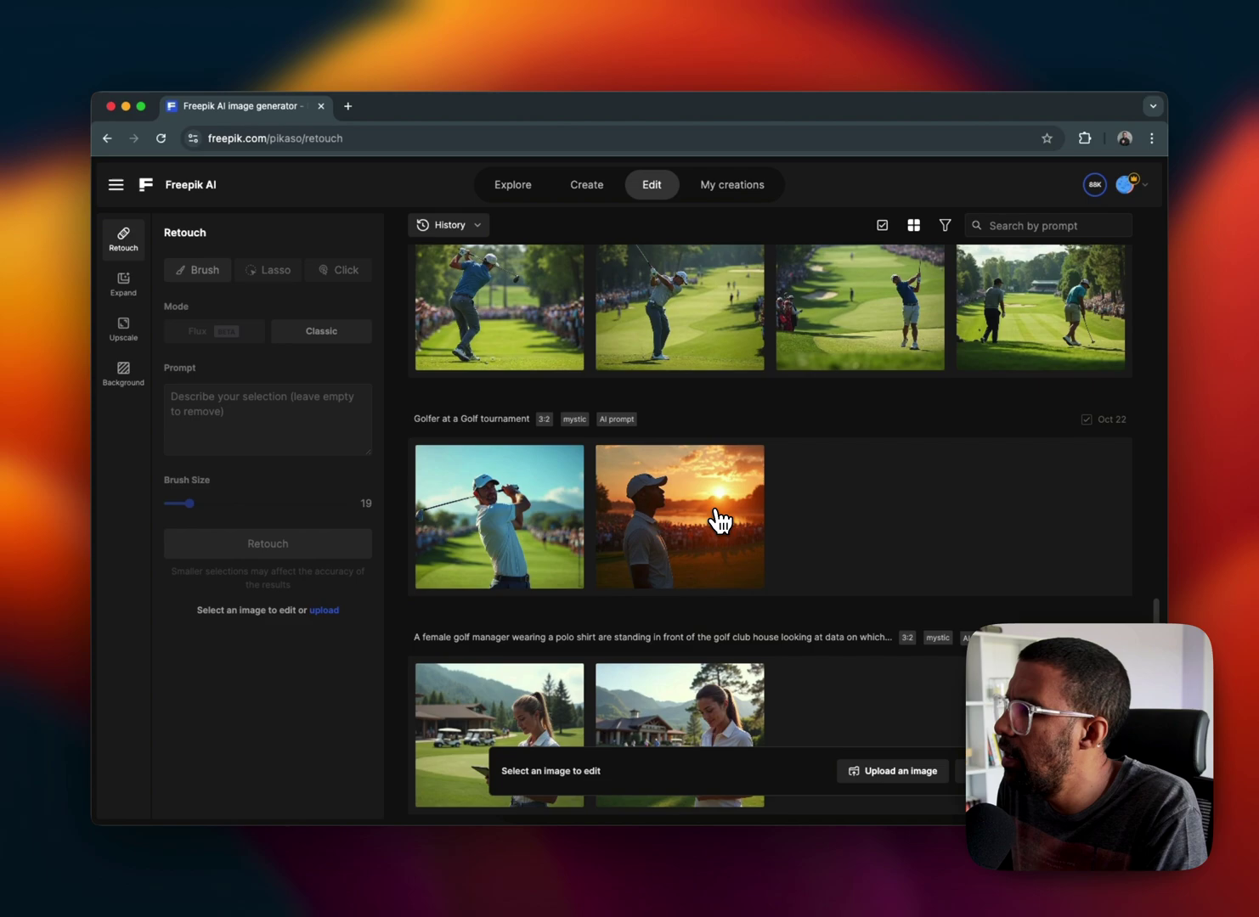
scroll(720, 520, "up", 20)
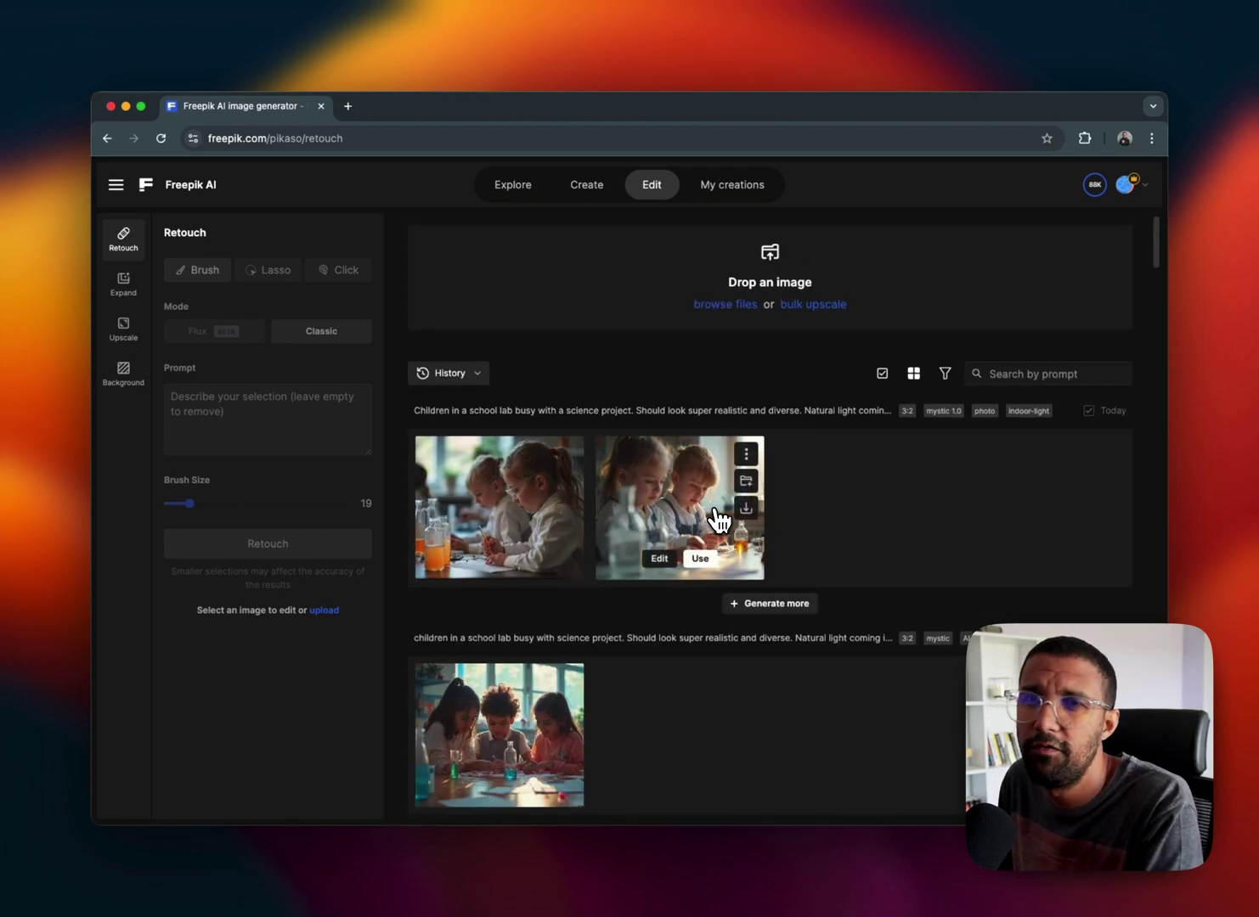